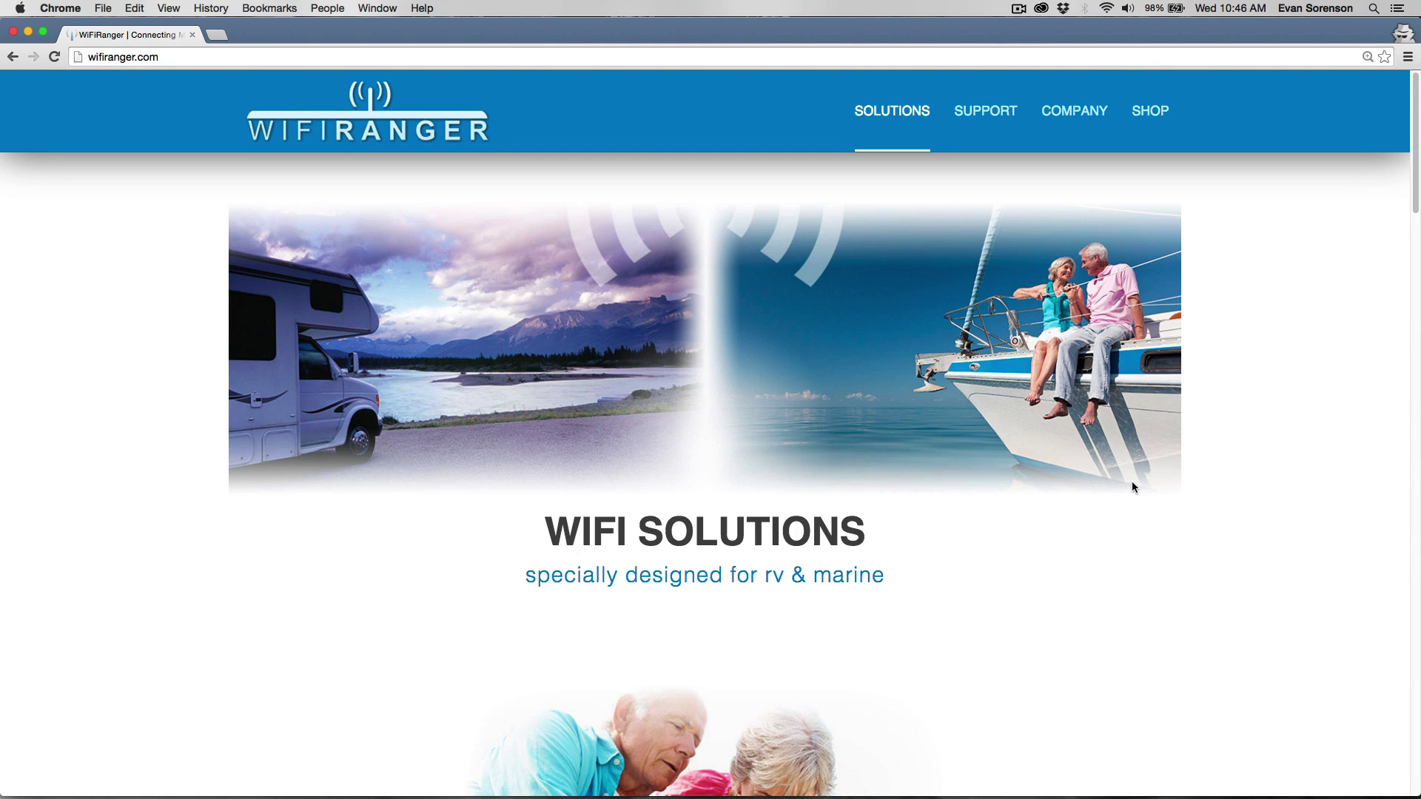
Open the WiFiRanger_QuickStart_Rev8 sheet in Preview and briefly highlight the network name.
{"action": "mouse_move", "coordinate": [1011, 796]}
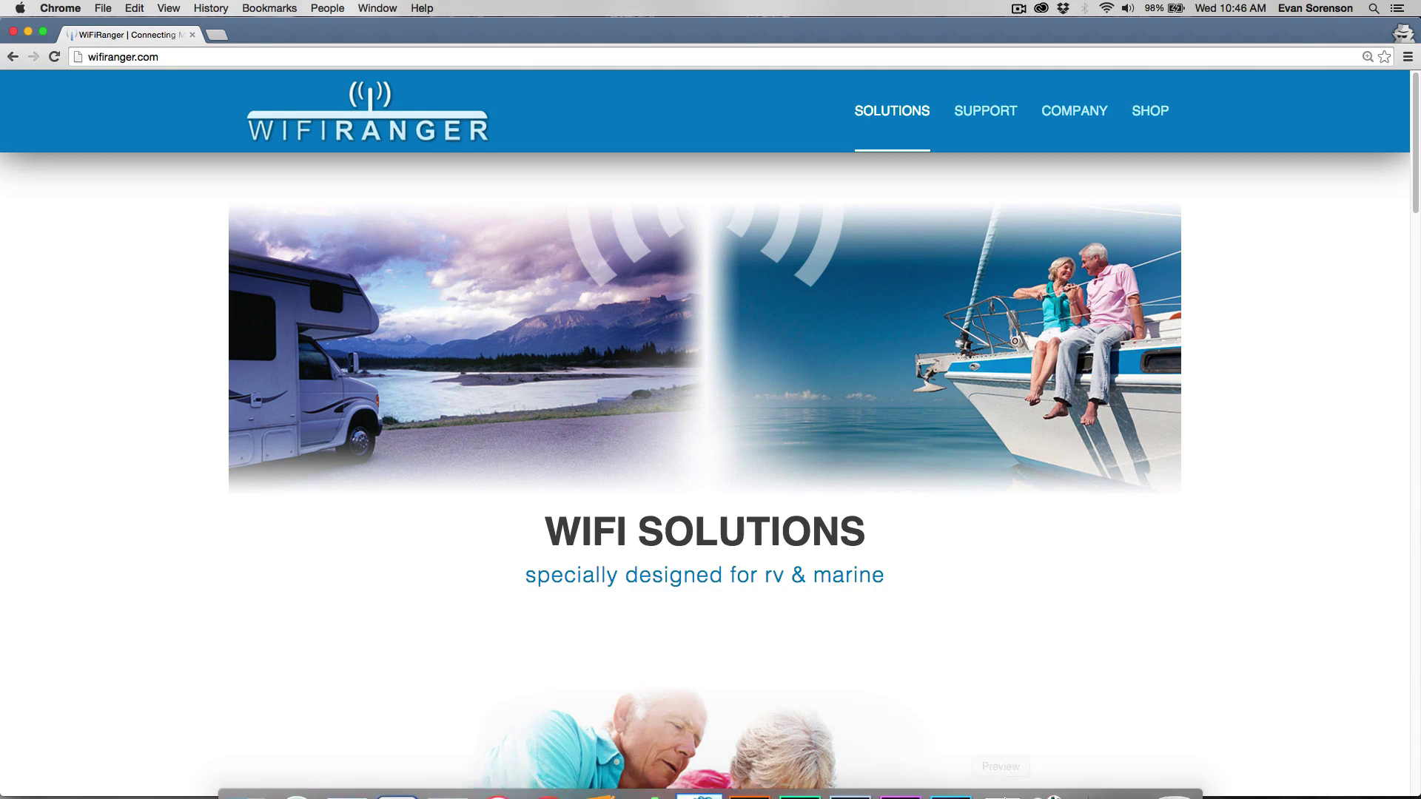
{"action": "left_click", "coordinate": [1002, 770]}
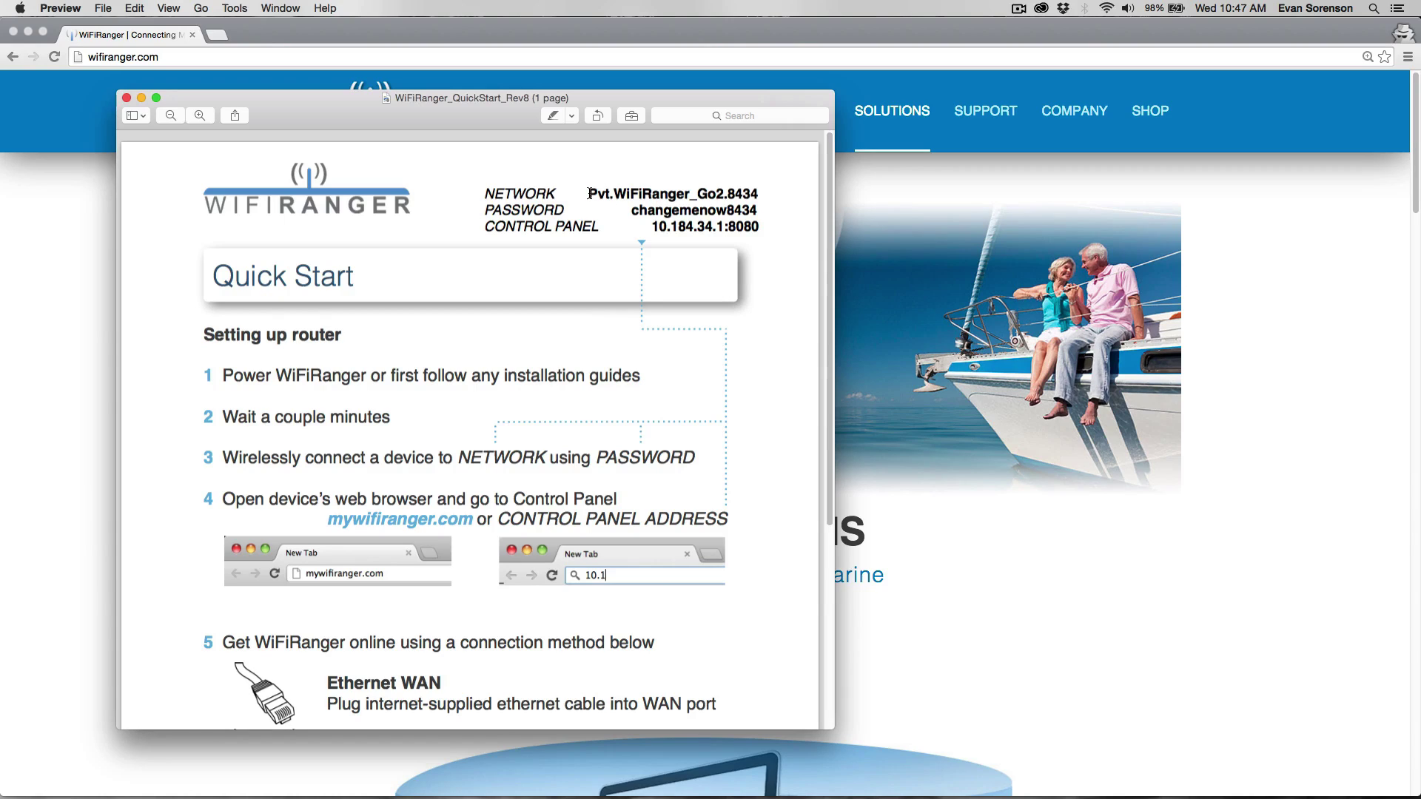
{"action": "left_click_drag", "start_coordinate": [587, 194], "coordinate": [766, 196]}
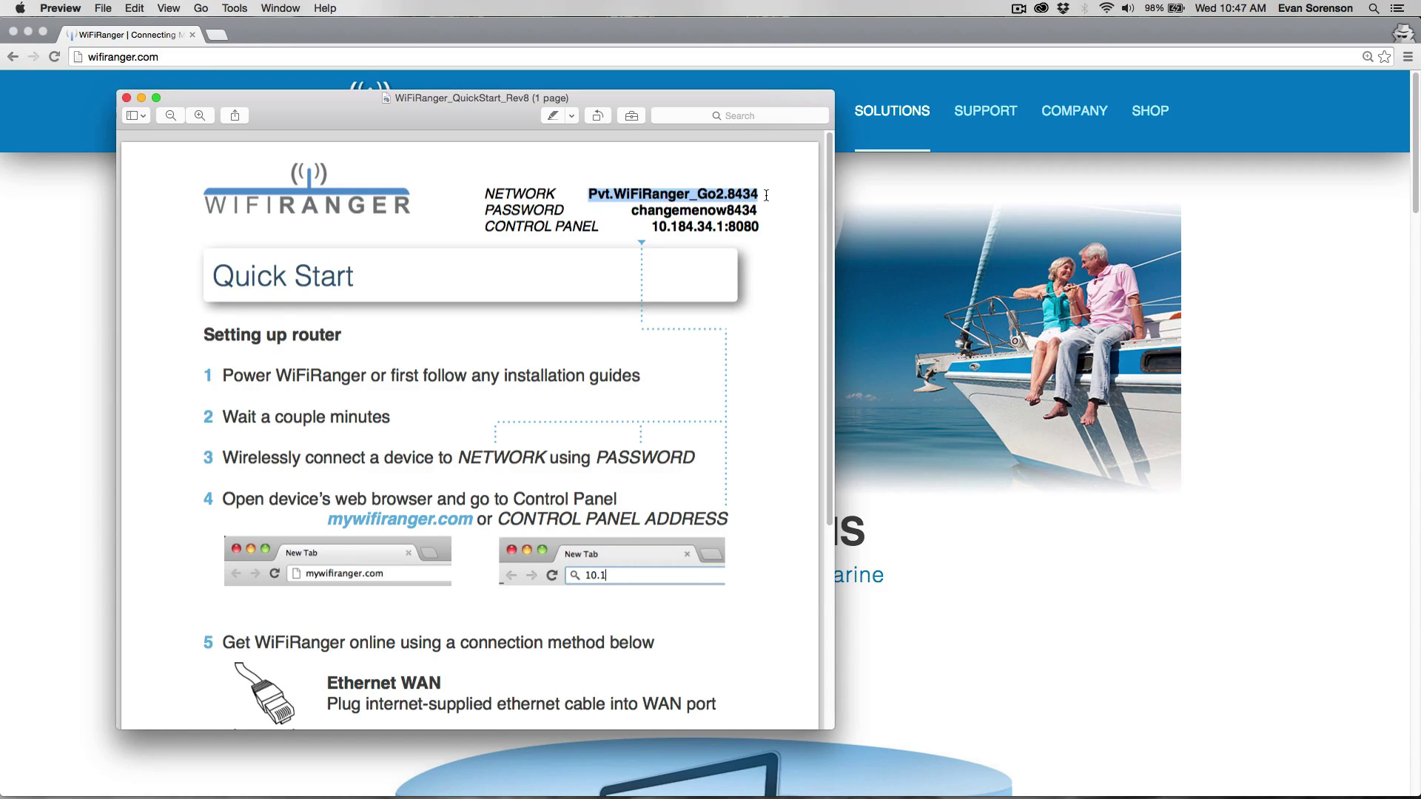
{"action": "left_click", "coordinate": [767, 195]}
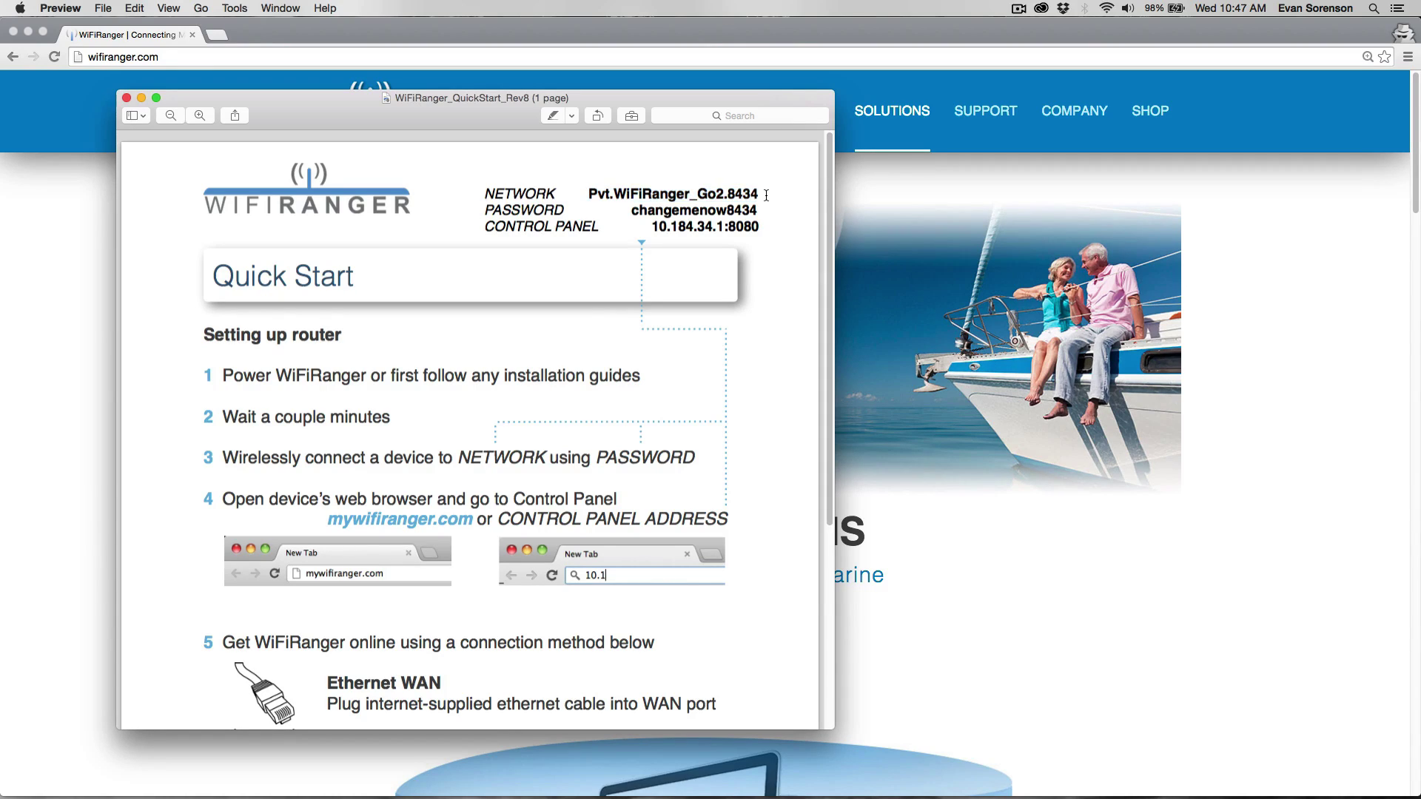
Join Pvt.WiFiRanger_Go2.8434 with the Quick Start default password, then close the control-panel popup.
{"action": "left_click", "coordinate": [1110, 8]}
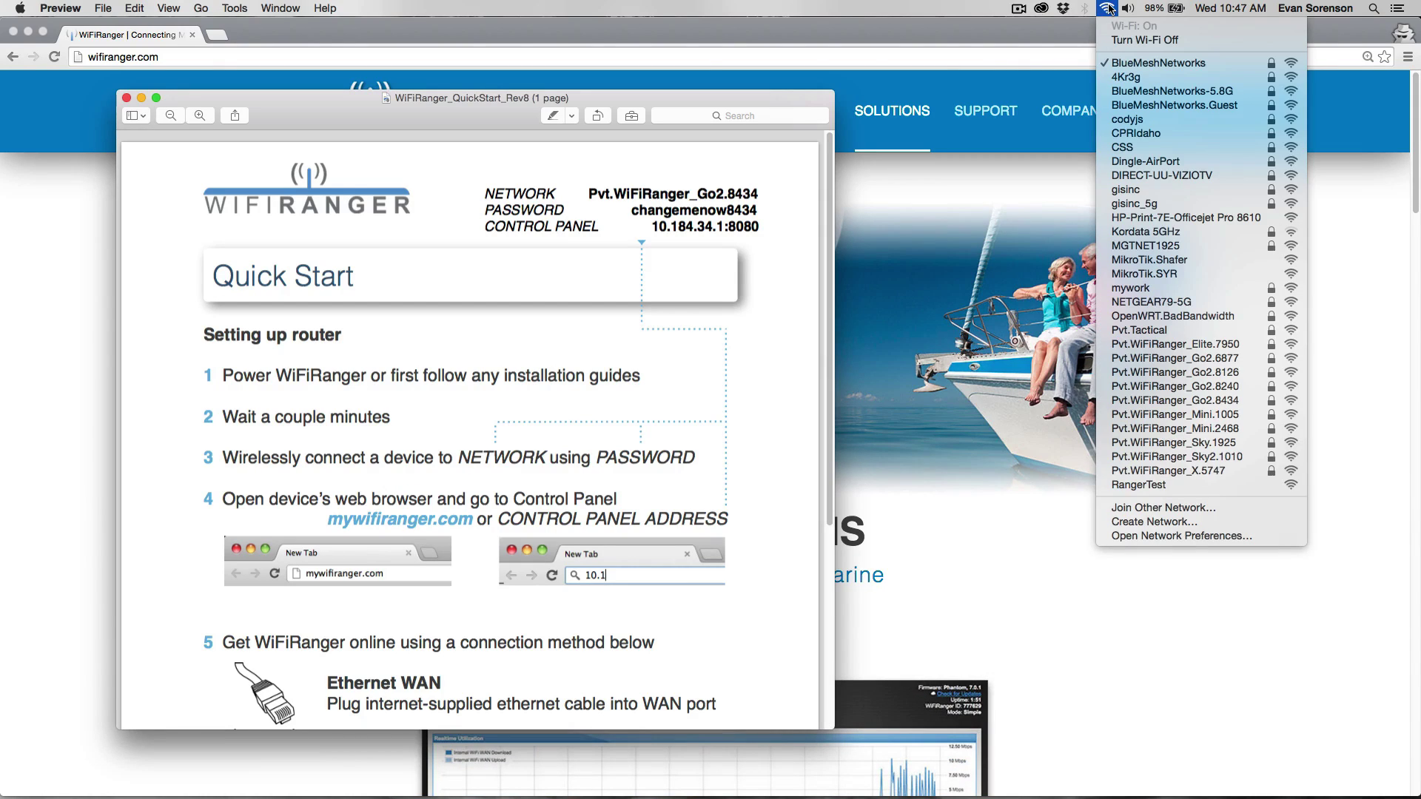
{"action": "left_click", "coordinate": [1186, 401]}
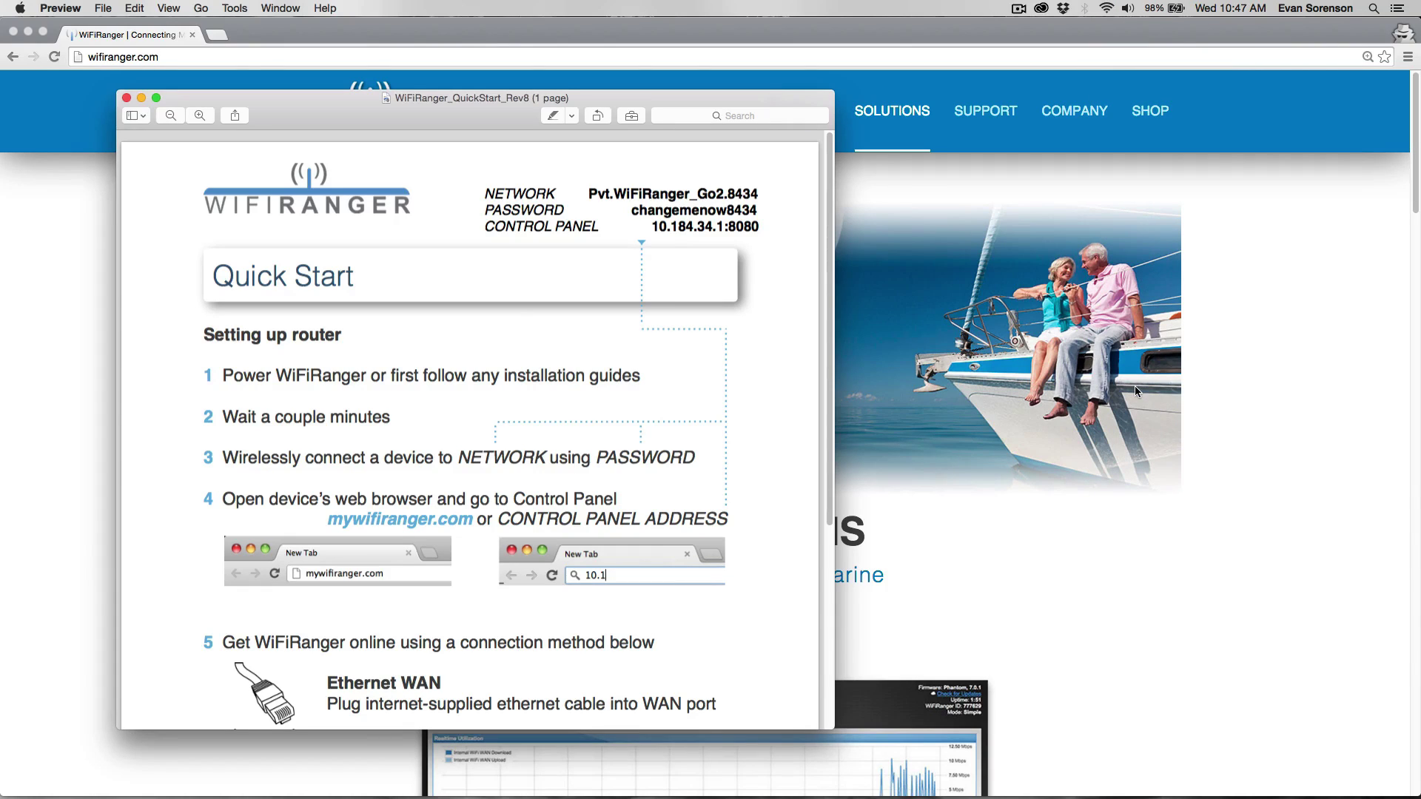
{"action": "left_click_drag", "start_coordinate": [789, 186], "coordinate": [924, 298]}
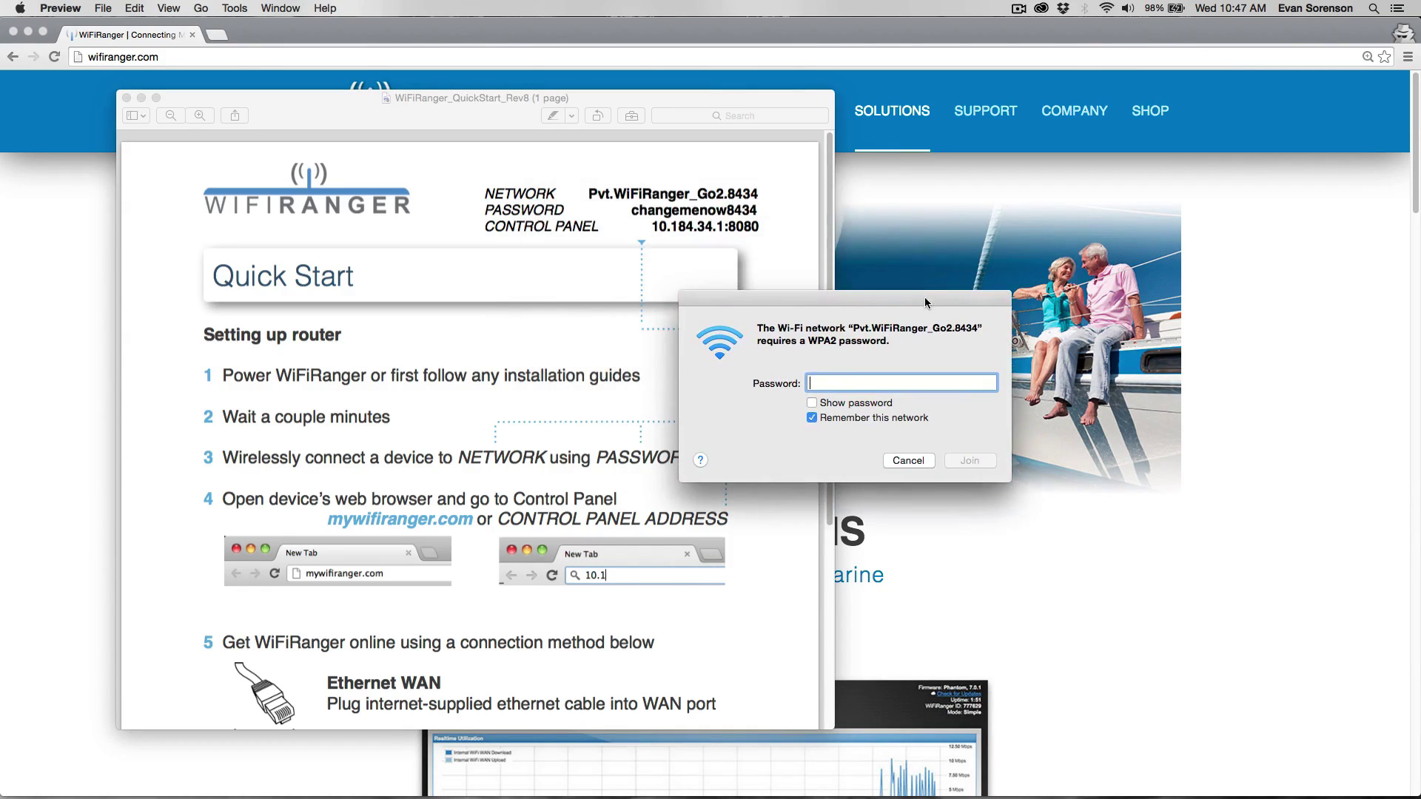
{"action": "left_click", "coordinate": [844, 405]}
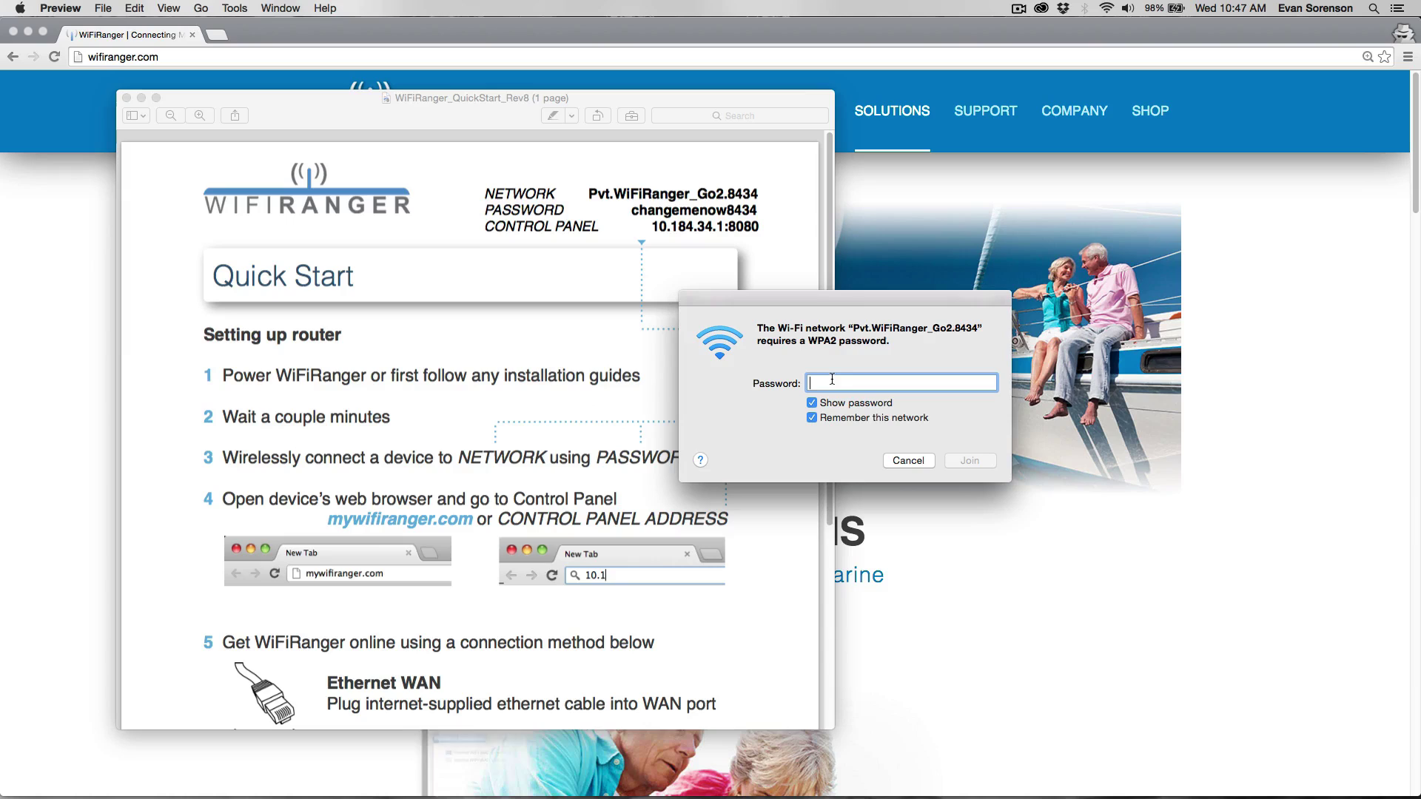
{"action": "type", "text": "changemenow8434"}
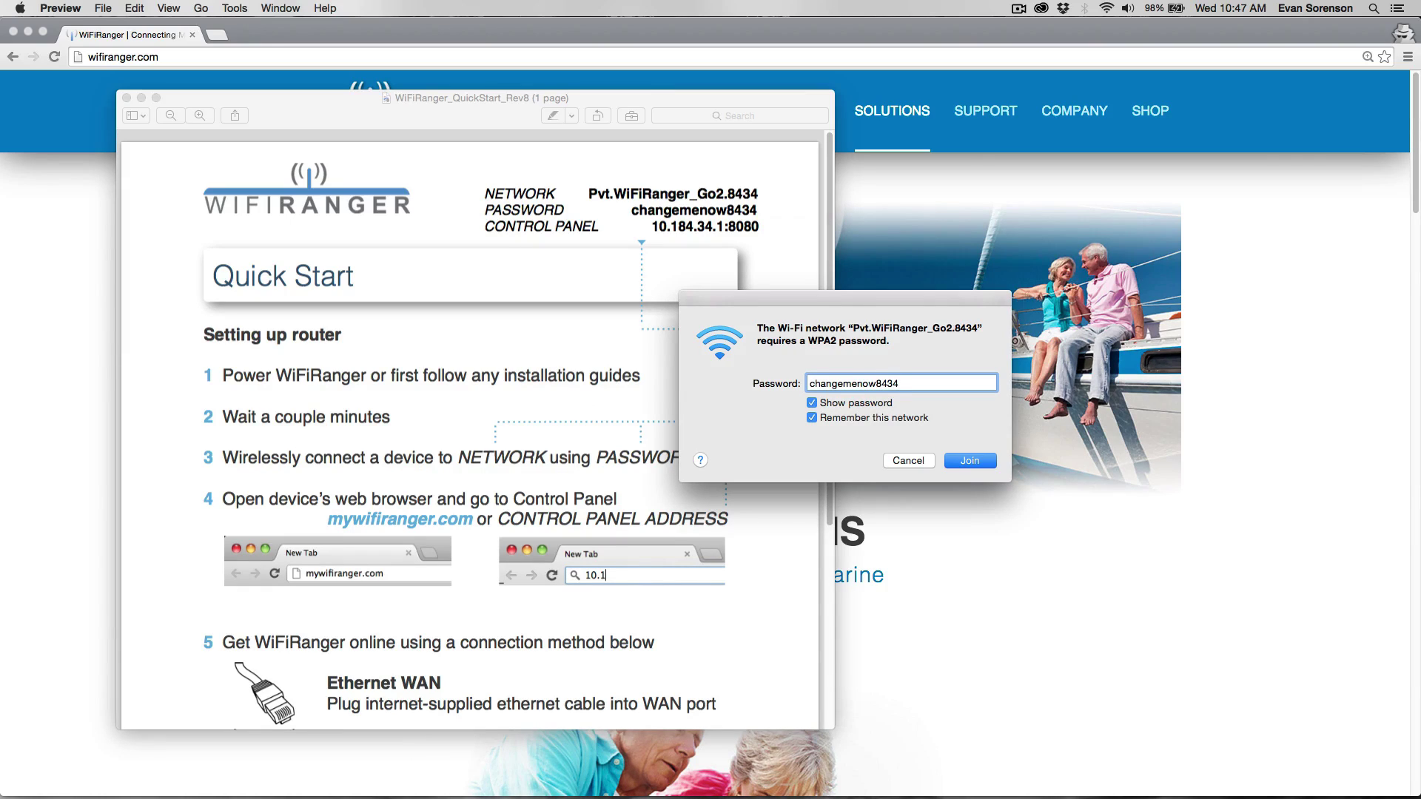
{"action": "left_click", "coordinate": [964, 457]}
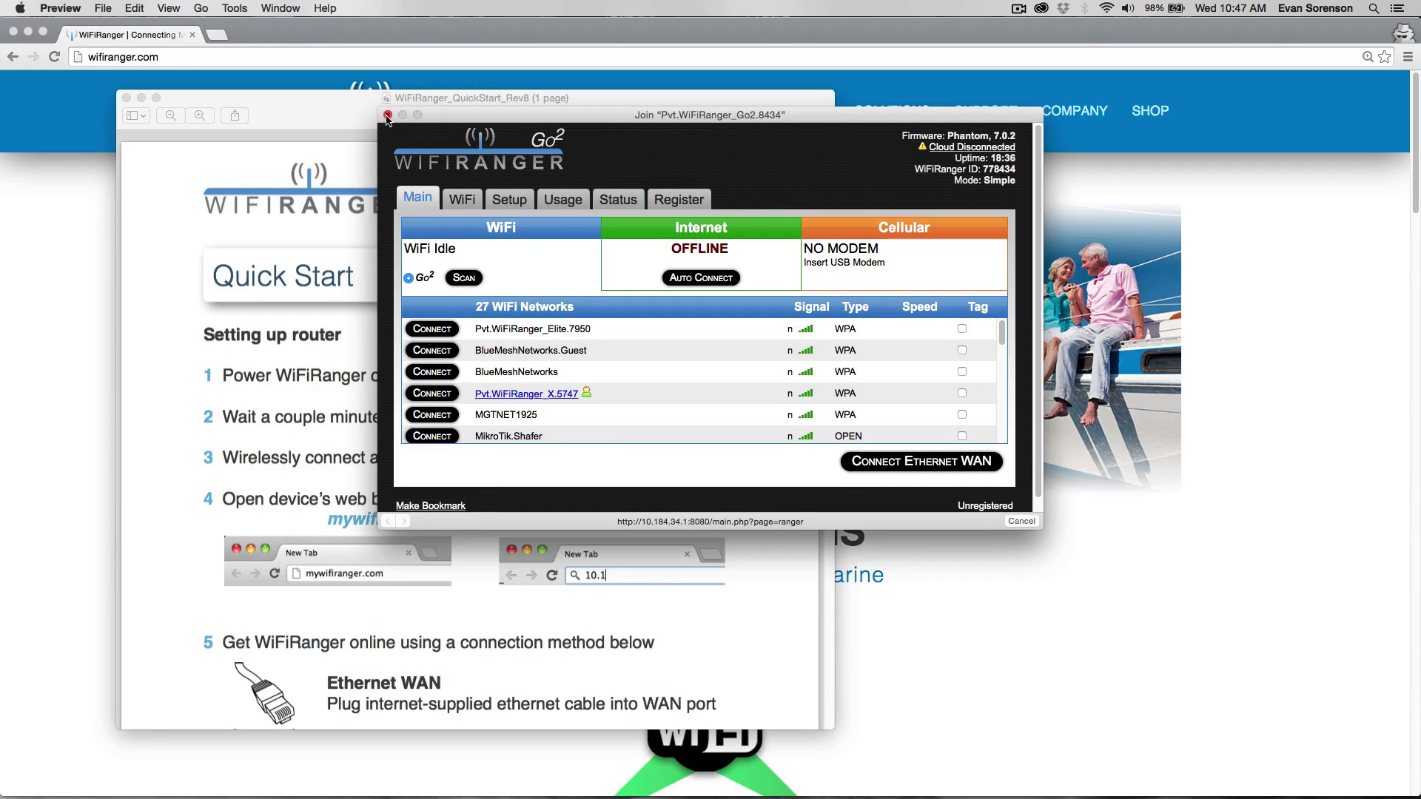
{"action": "left_click", "coordinate": [387, 115]}
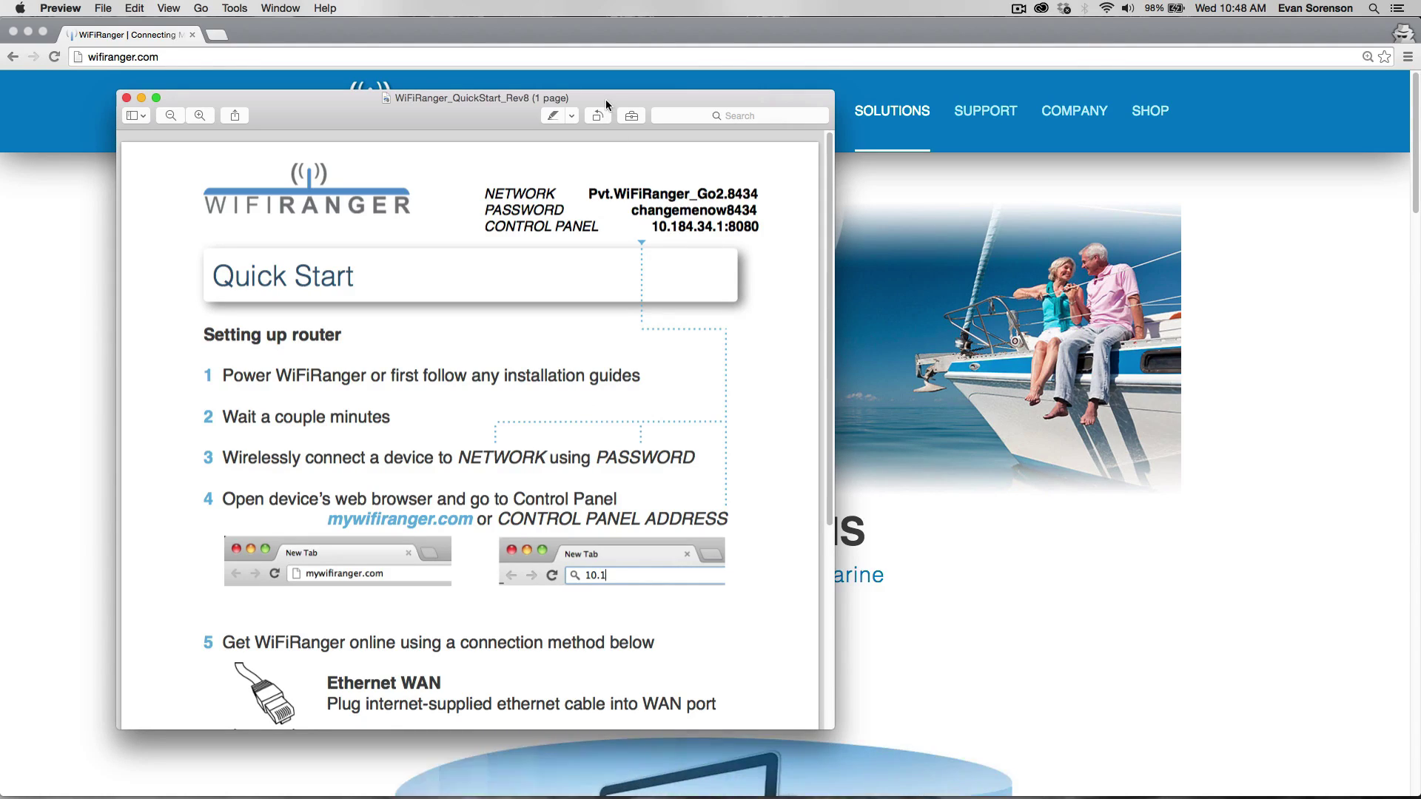
Load the control panel address 10.184.34.1:8080 in Chrome.
{"action": "left_click", "coordinate": [396, 59]}
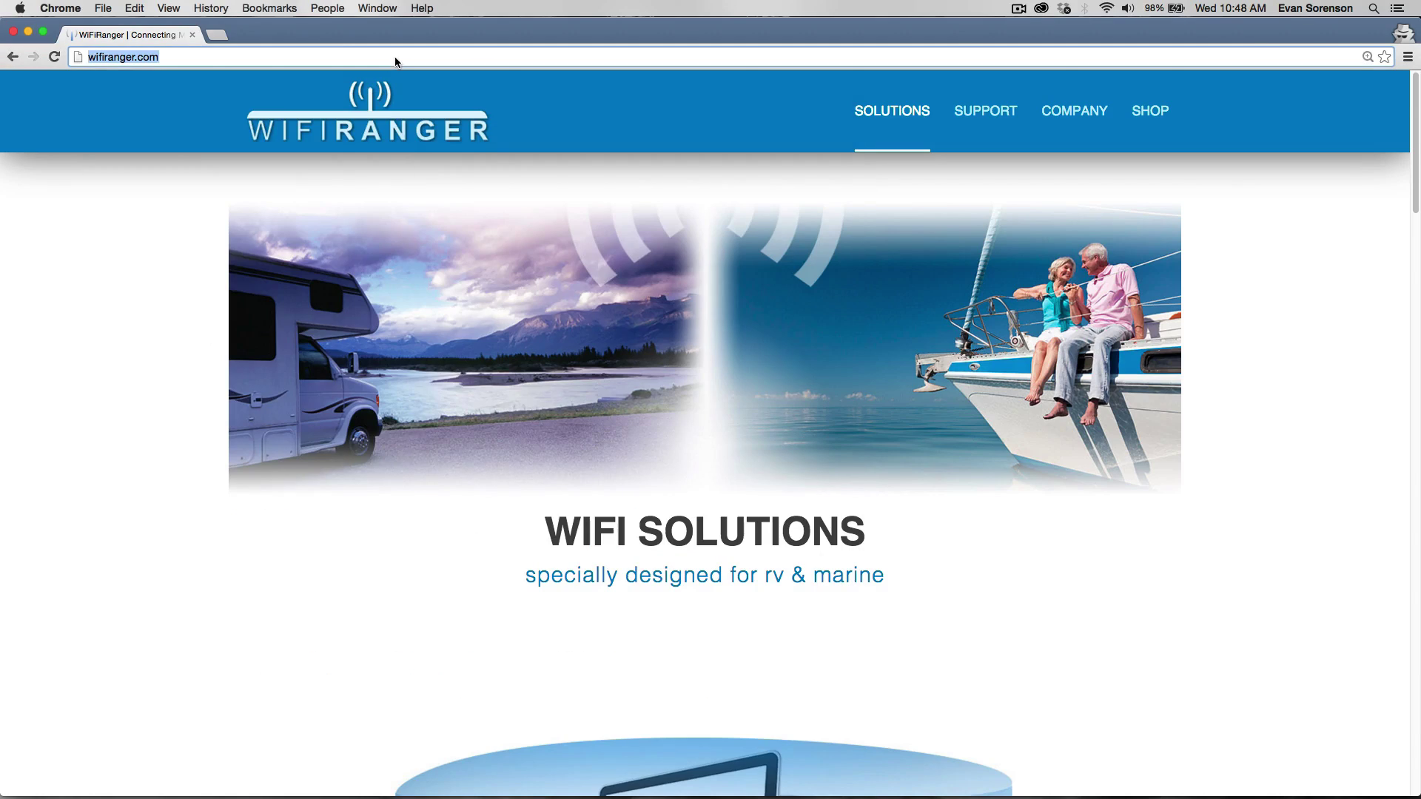
{"action": "type", "text": "10.18"}
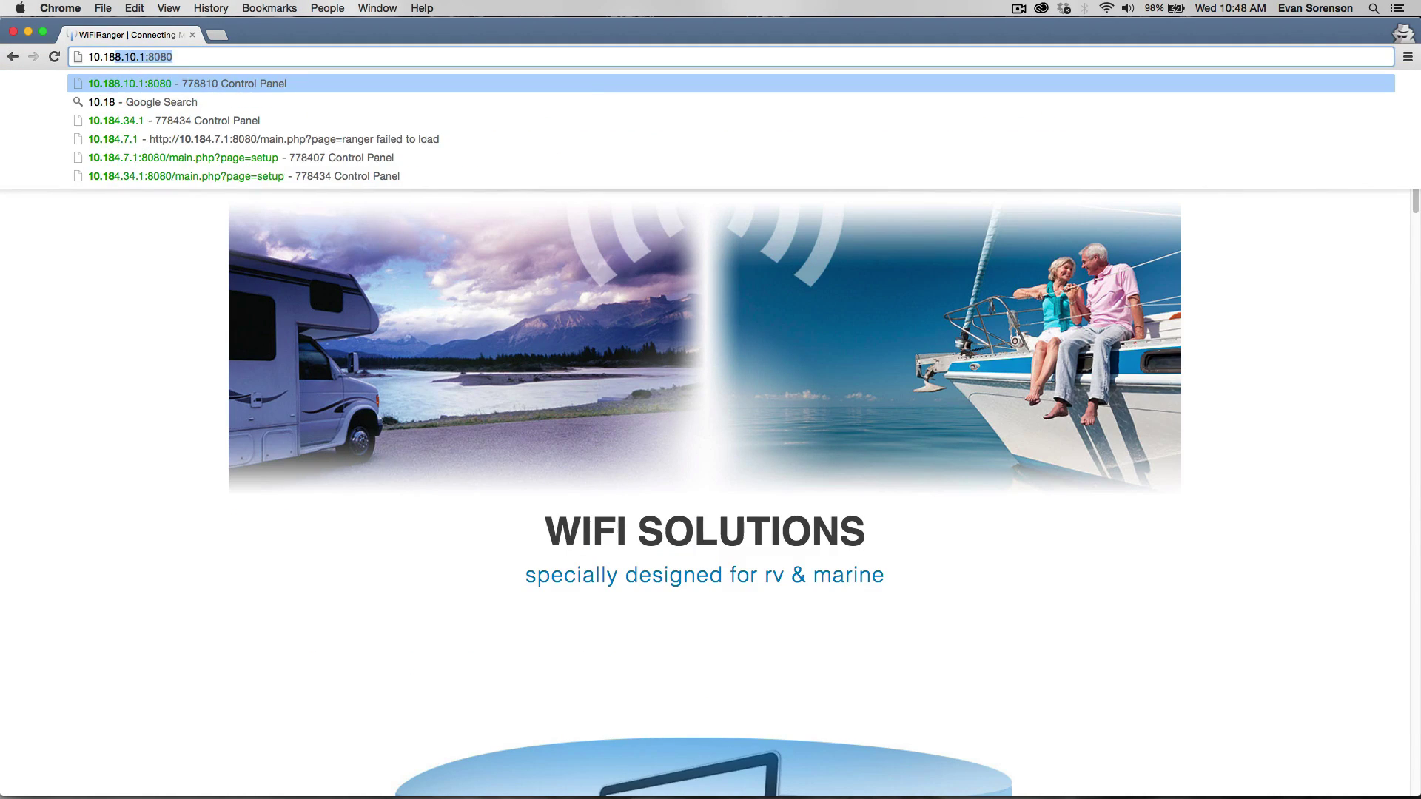
{"action": "type", "text": "4.34.1:8080"}
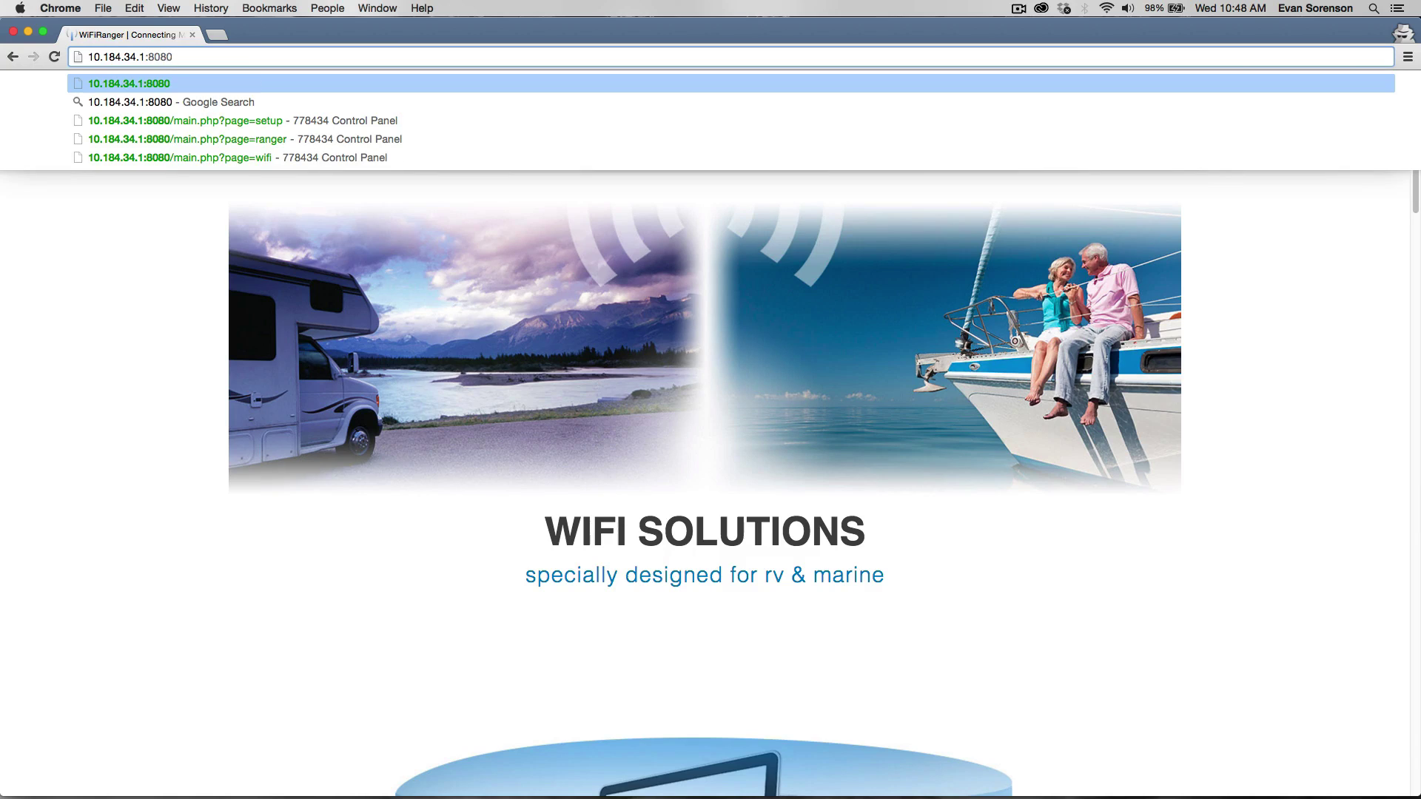
{"action": "key", "text": "Return"}
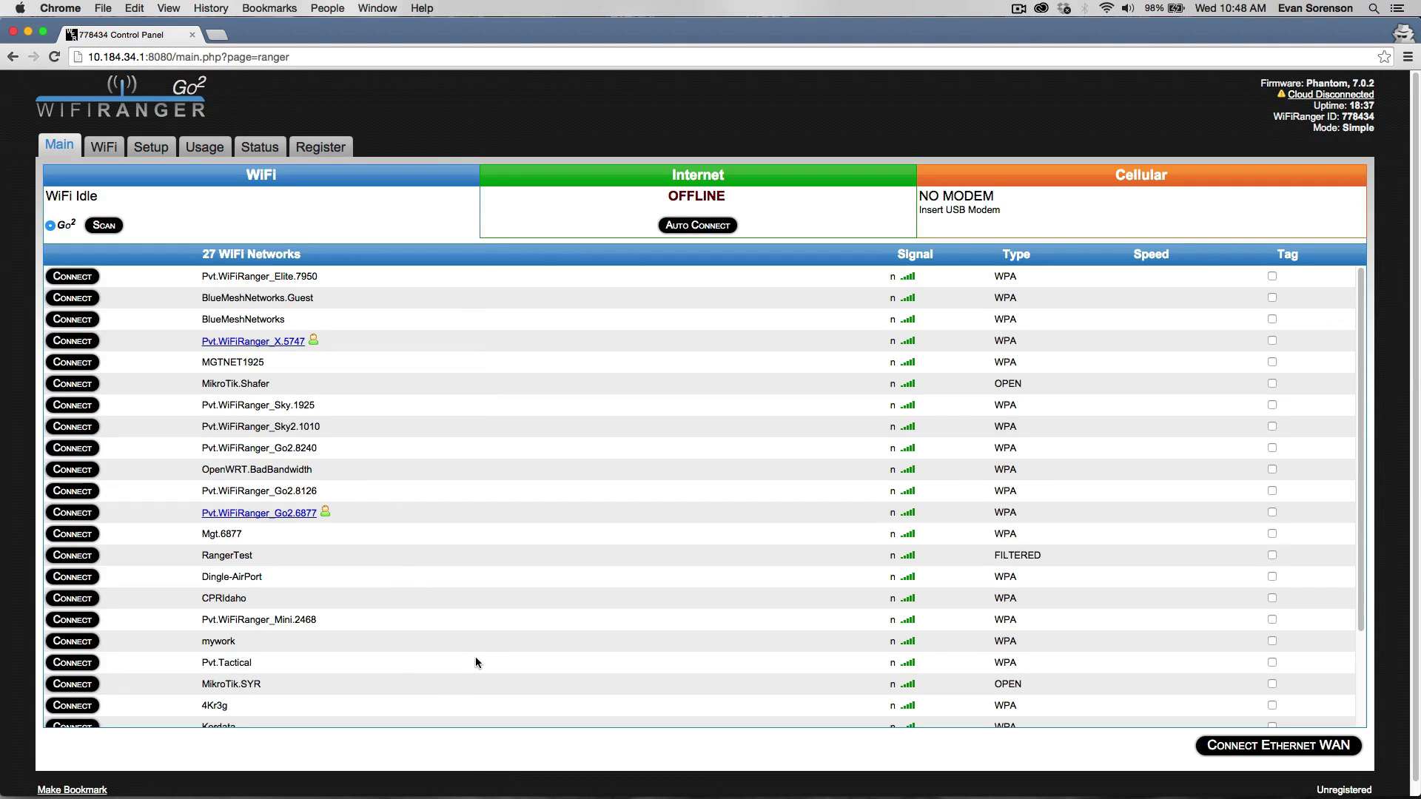
Scroll through the 27-network WiFi list to the bottom and back to the top.
{"action": "scroll", "coordinate": [575, 618], "scroll_direction": "down", "scroll_amount": 5}
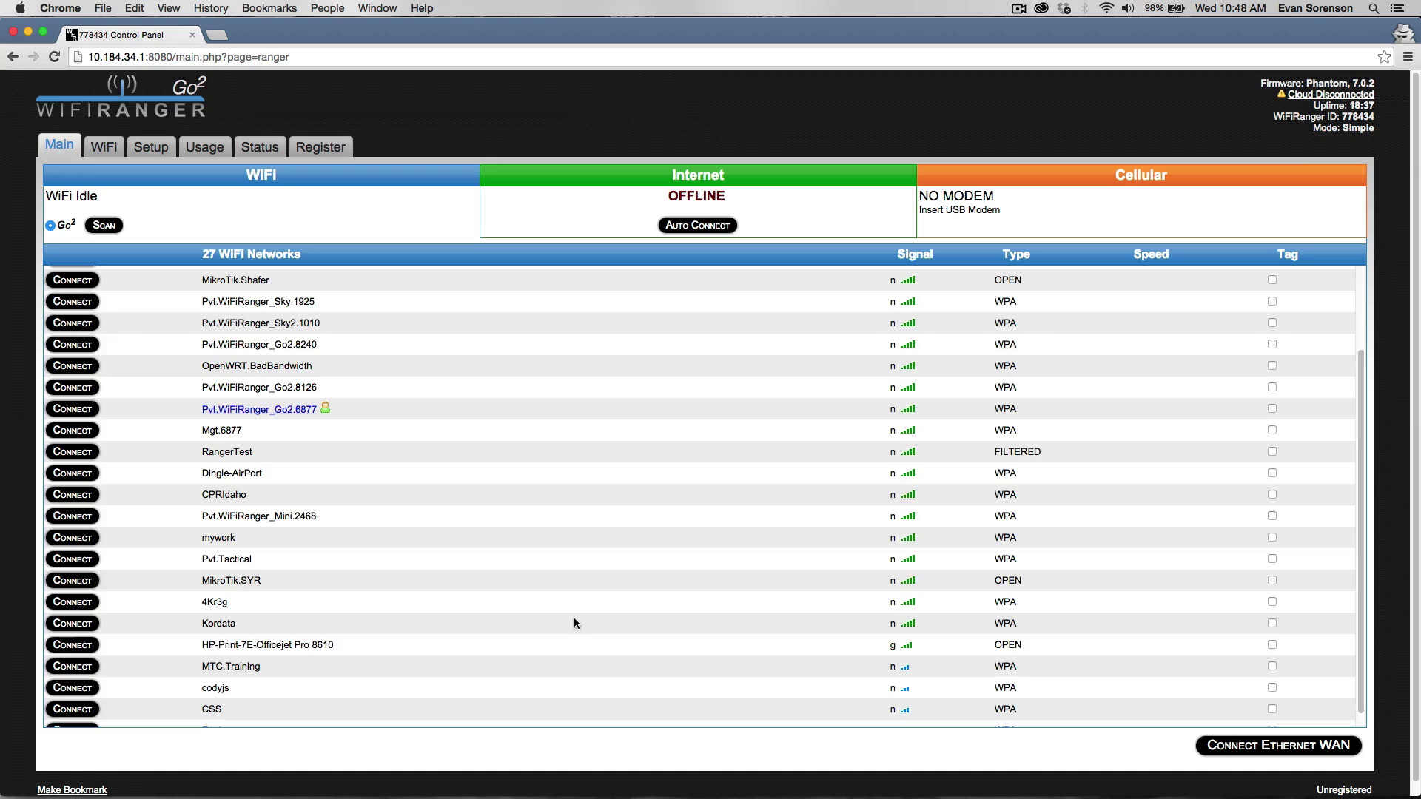
{"action": "mouse_move", "coordinate": [893, 434]}
{"action": "scroll", "coordinate": [866, 434], "scroll_direction": "up", "scroll_amount": 5}
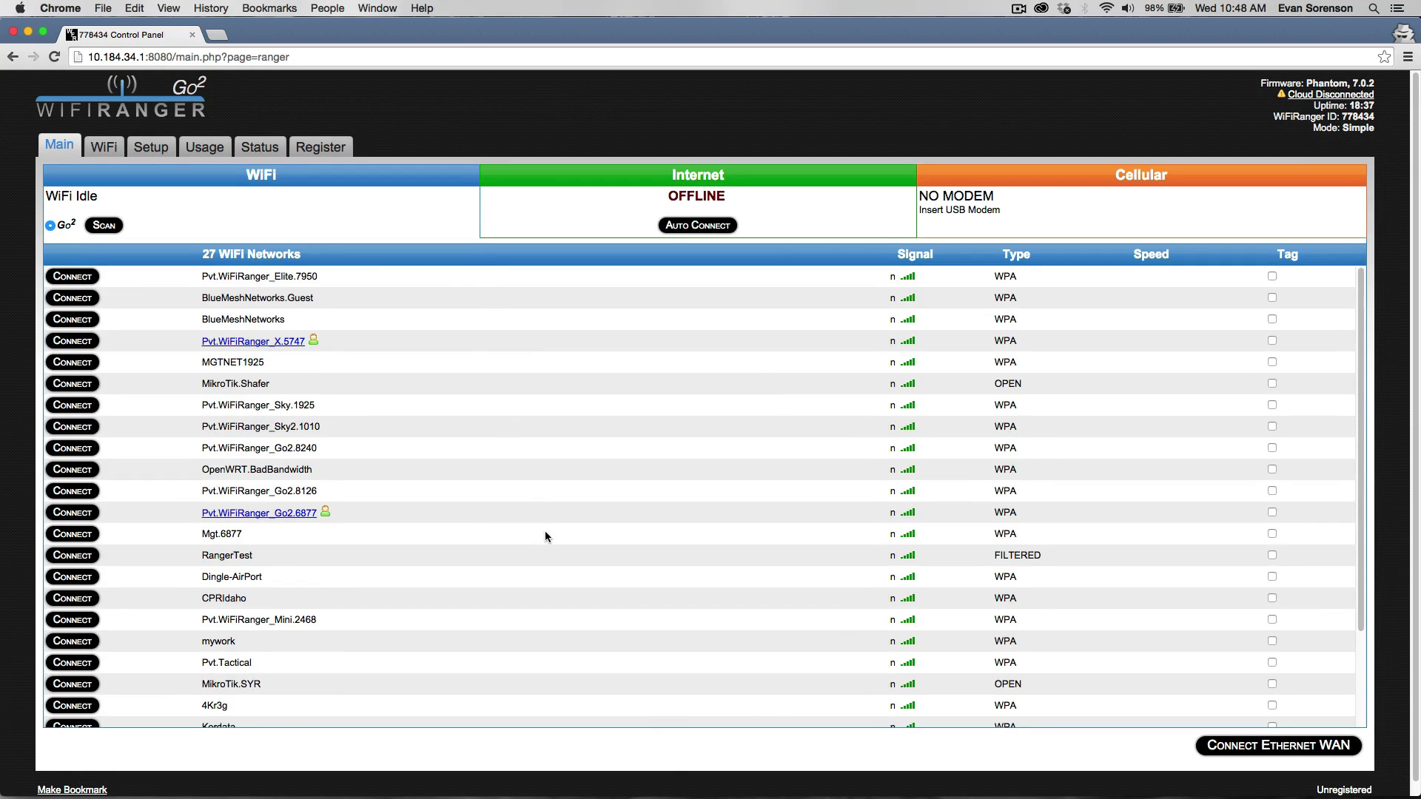
{"action": "scroll", "coordinate": [545, 531], "scroll_direction": "down", "scroll_amount": 6}
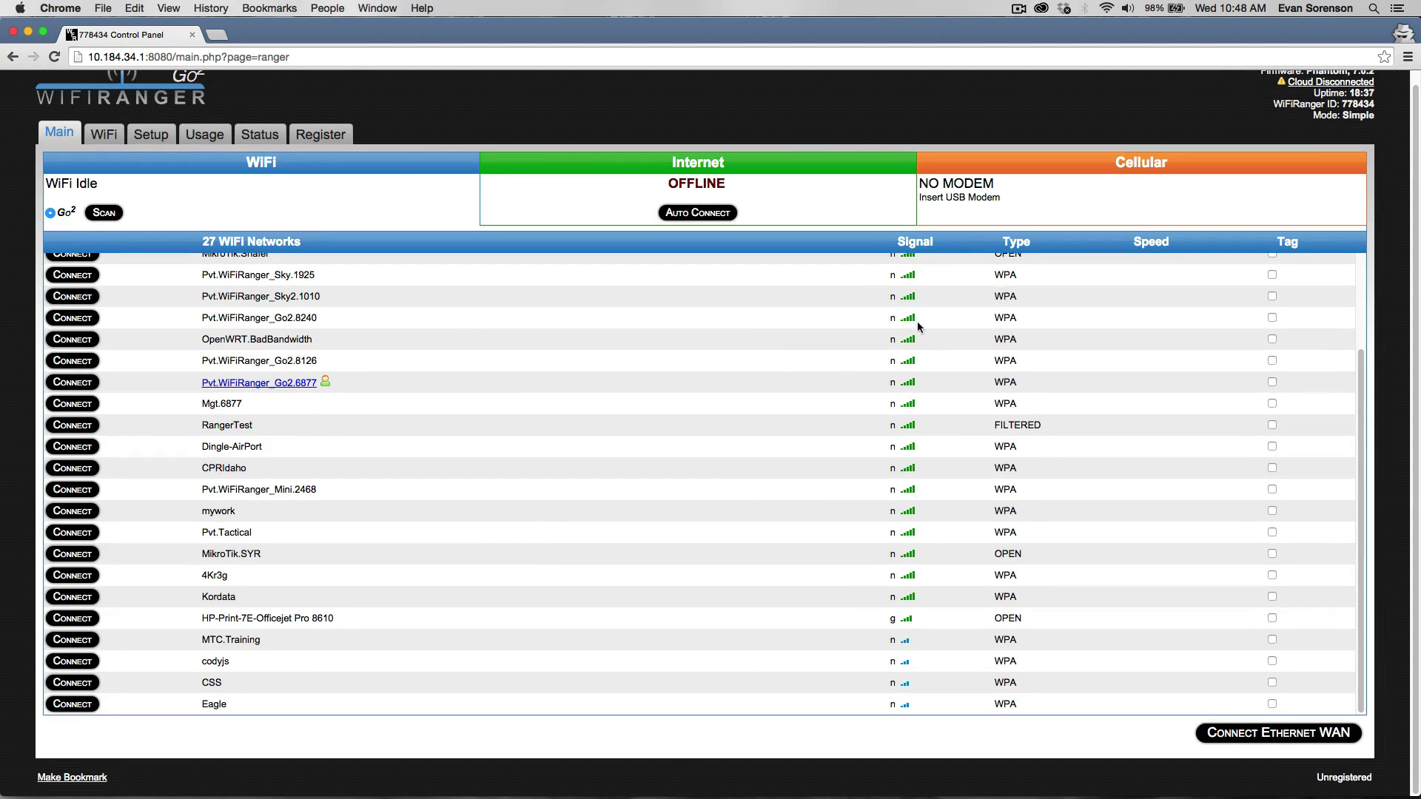
{"action": "scroll", "coordinate": [999, 533], "scroll_direction": "up", "scroll_amount": 6}
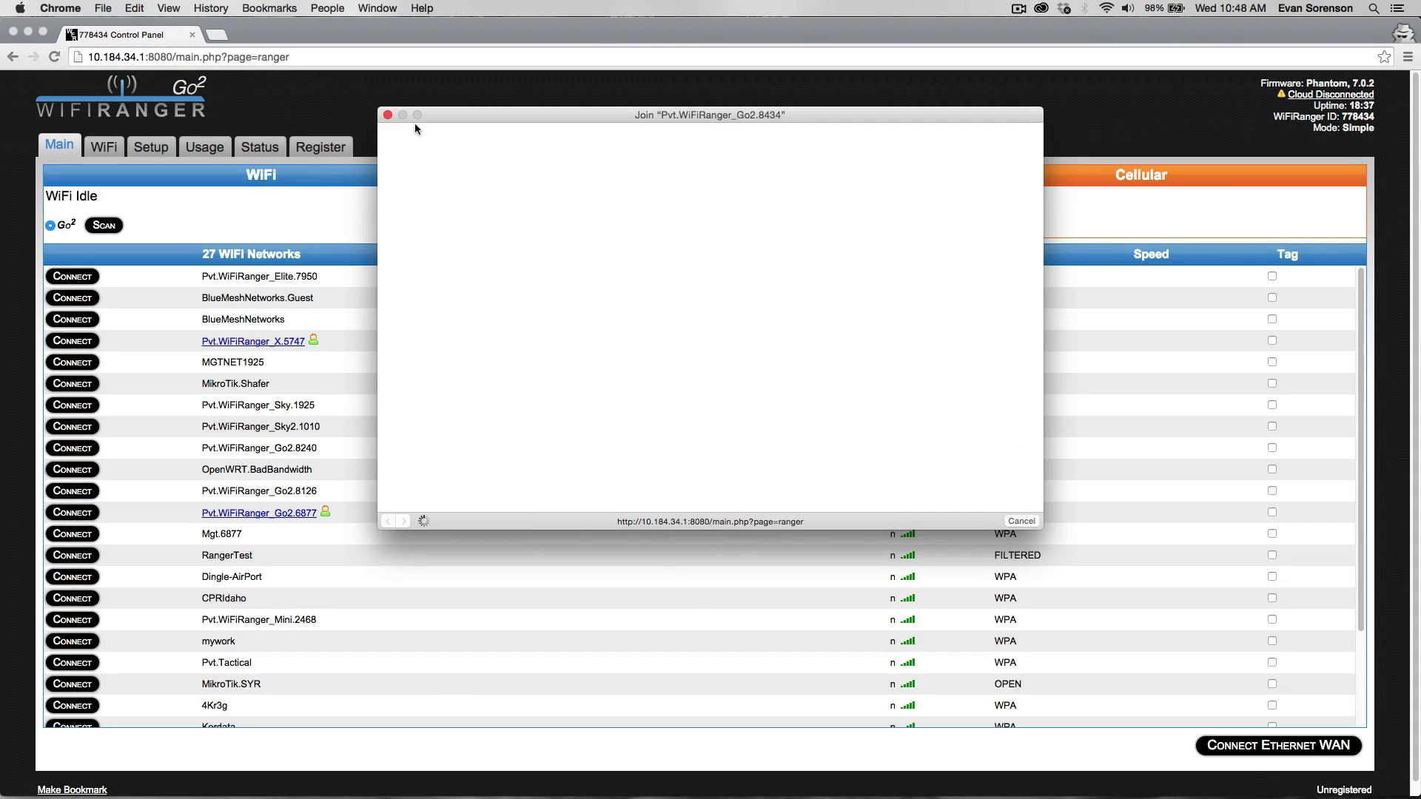
Dismiss the join popup and cancel the connection attempt to BlueMeshNetworks.
{"action": "left_click", "coordinate": [387, 116]}
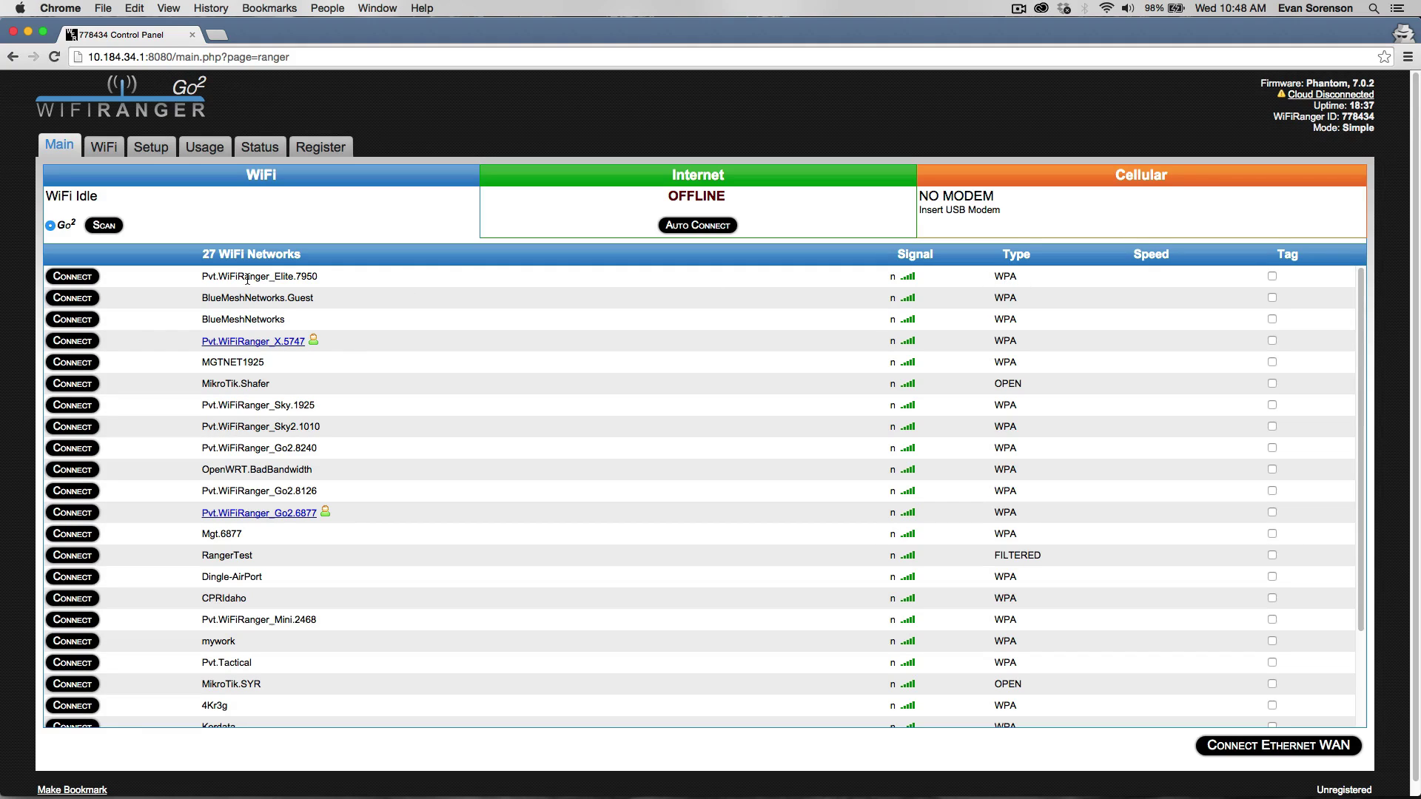
{"action": "left_click", "coordinate": [80, 317]}
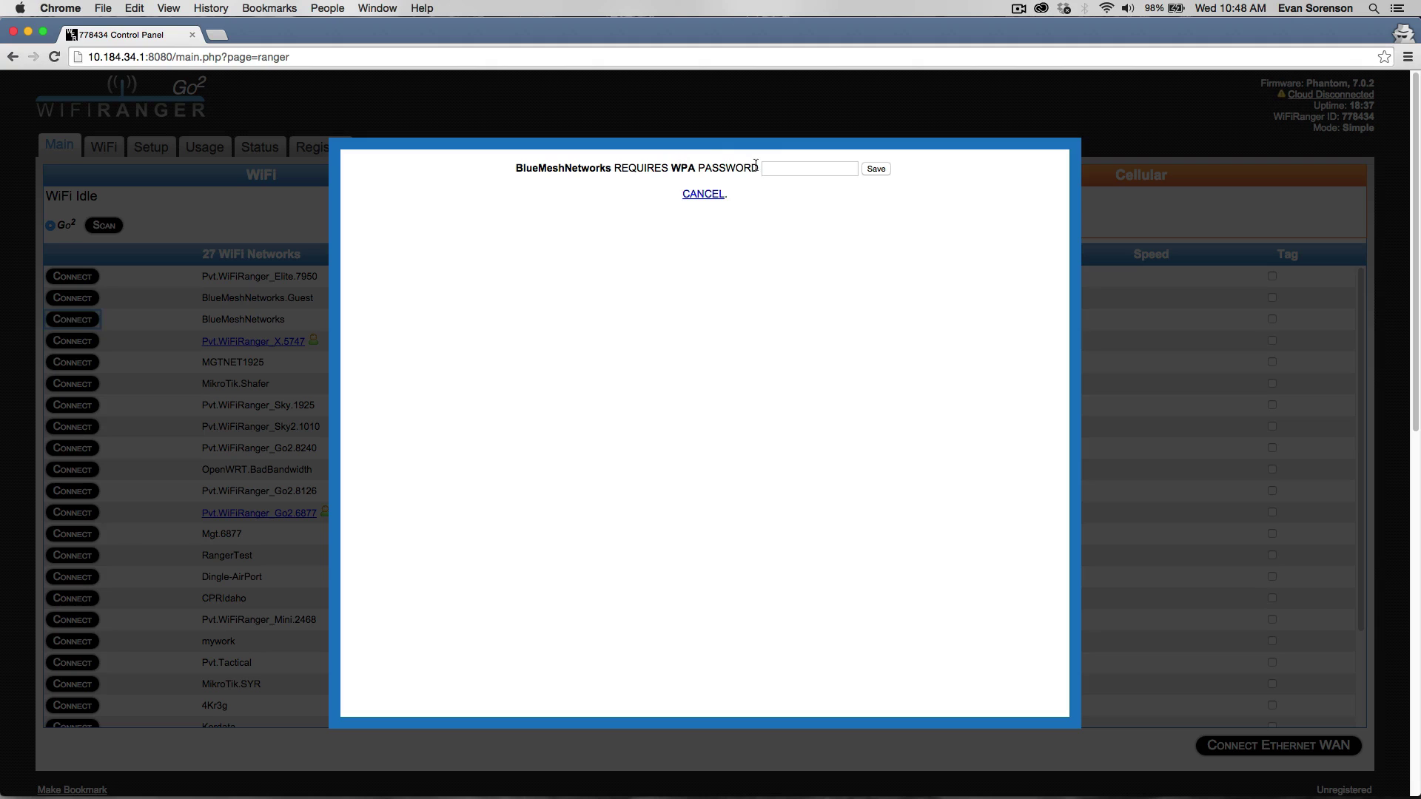
{"action": "left_click", "coordinate": [790, 167]}
{"action": "left_click", "coordinate": [705, 195]}
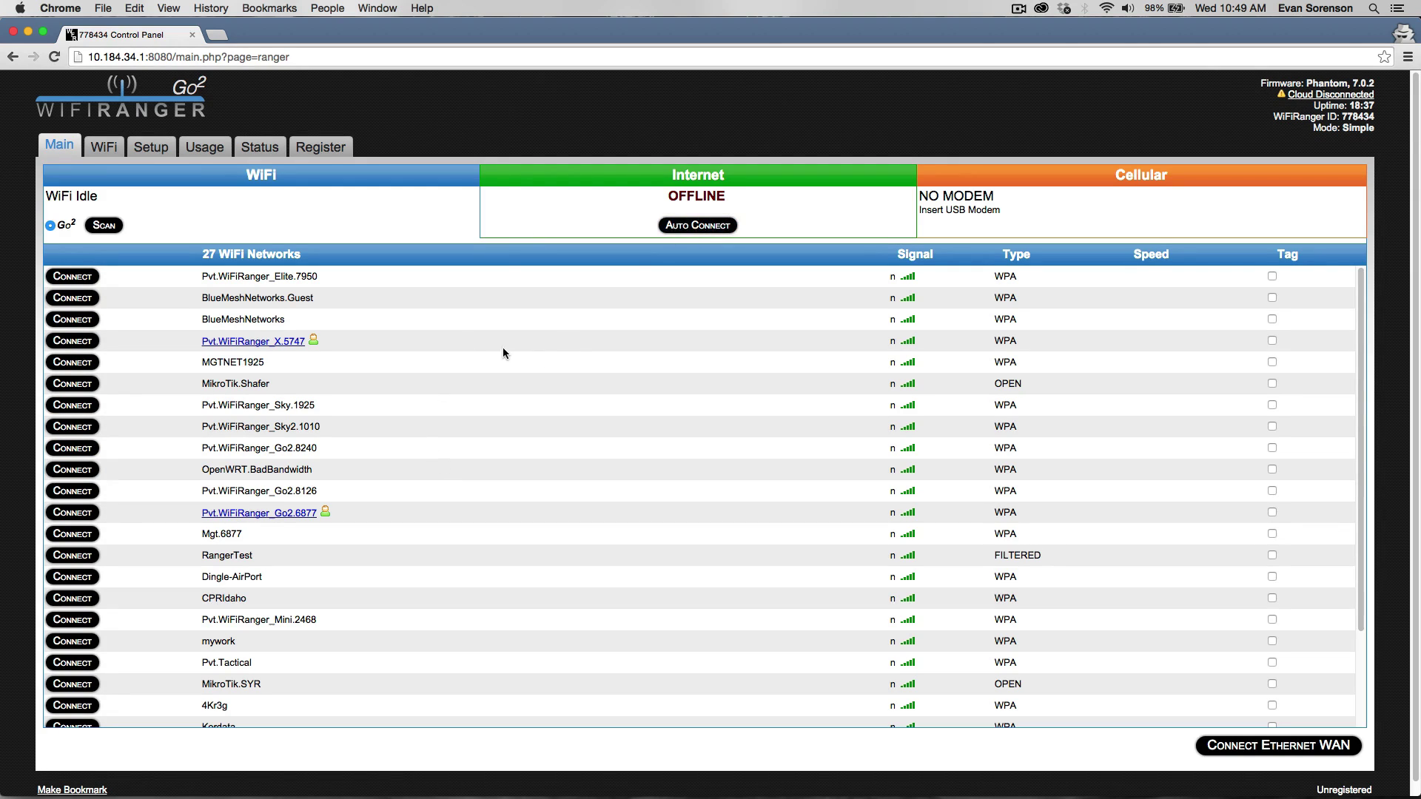
On the WiFi tab, replace the private network's Name (SSID) with the new name.
{"action": "left_click", "coordinate": [104, 147]}
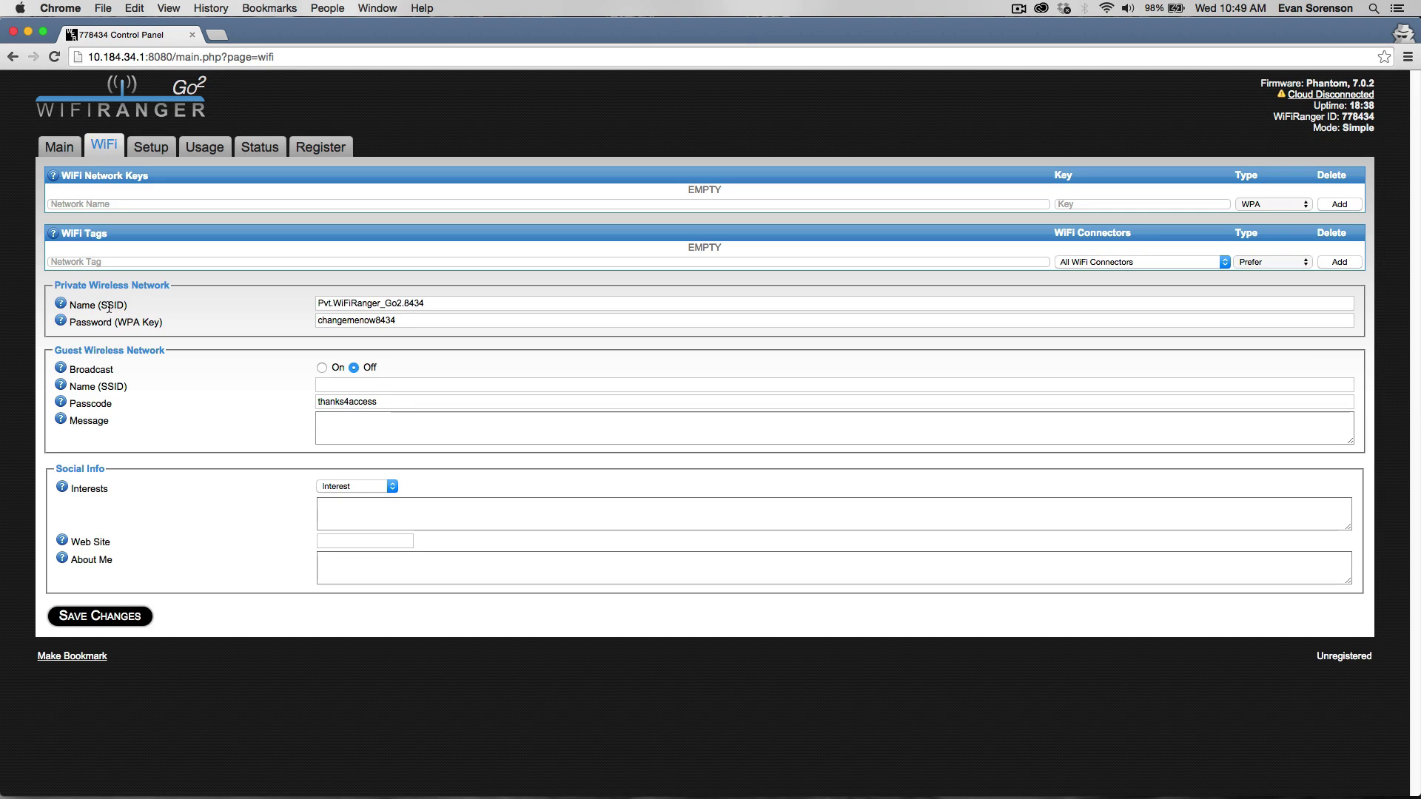
{"action": "double_click", "coordinate": [485, 304]}
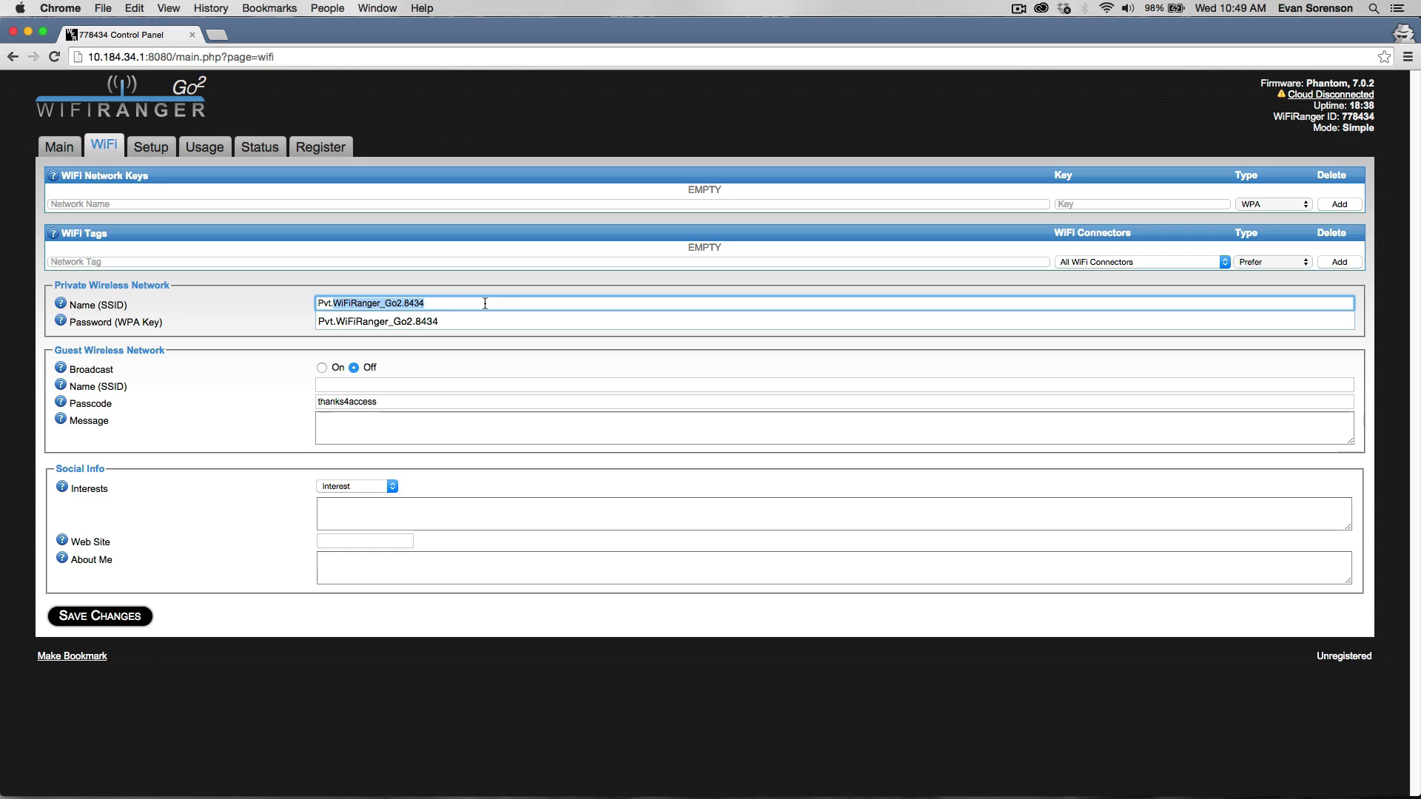
{"action": "type", "text": "Evans"}
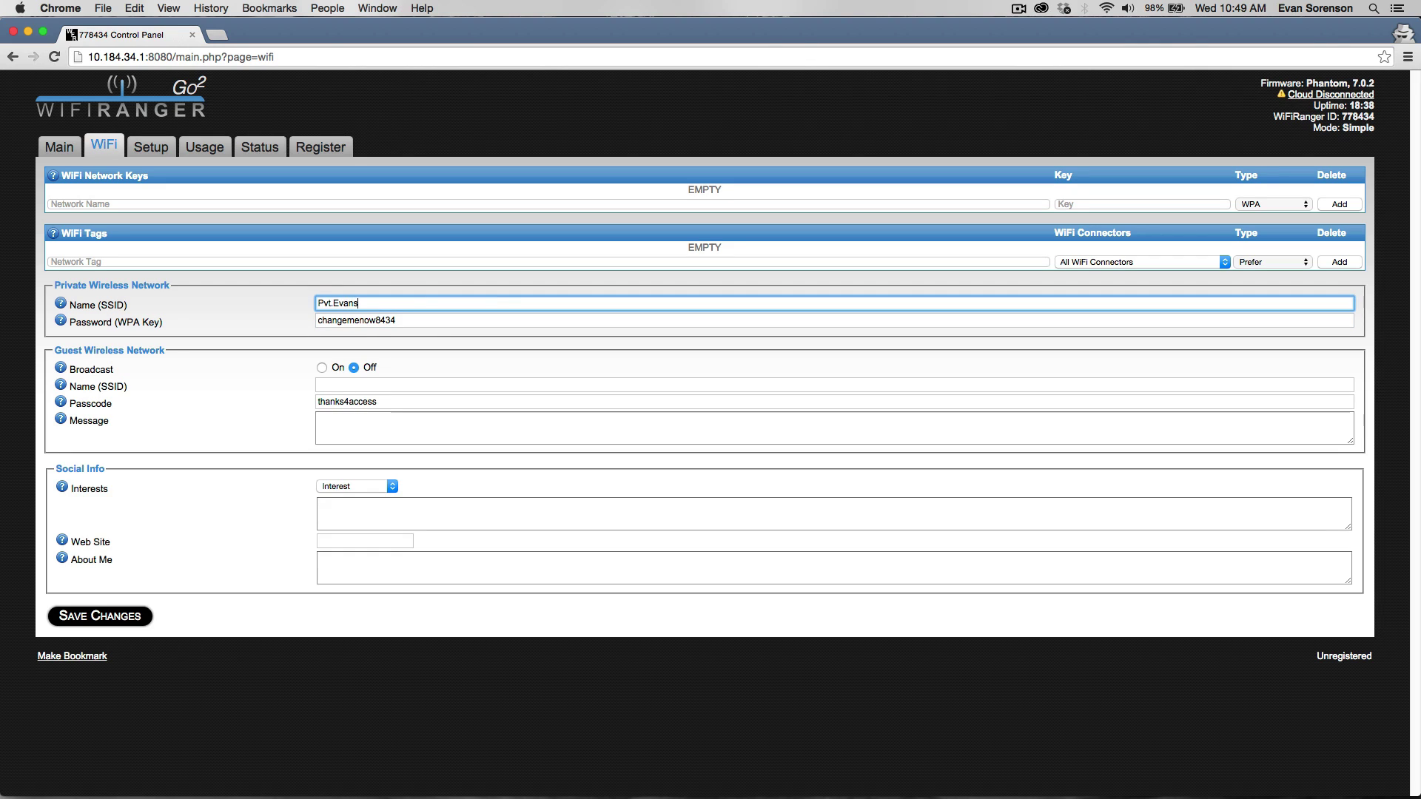
{"action": "type", "text": "WiFi"}
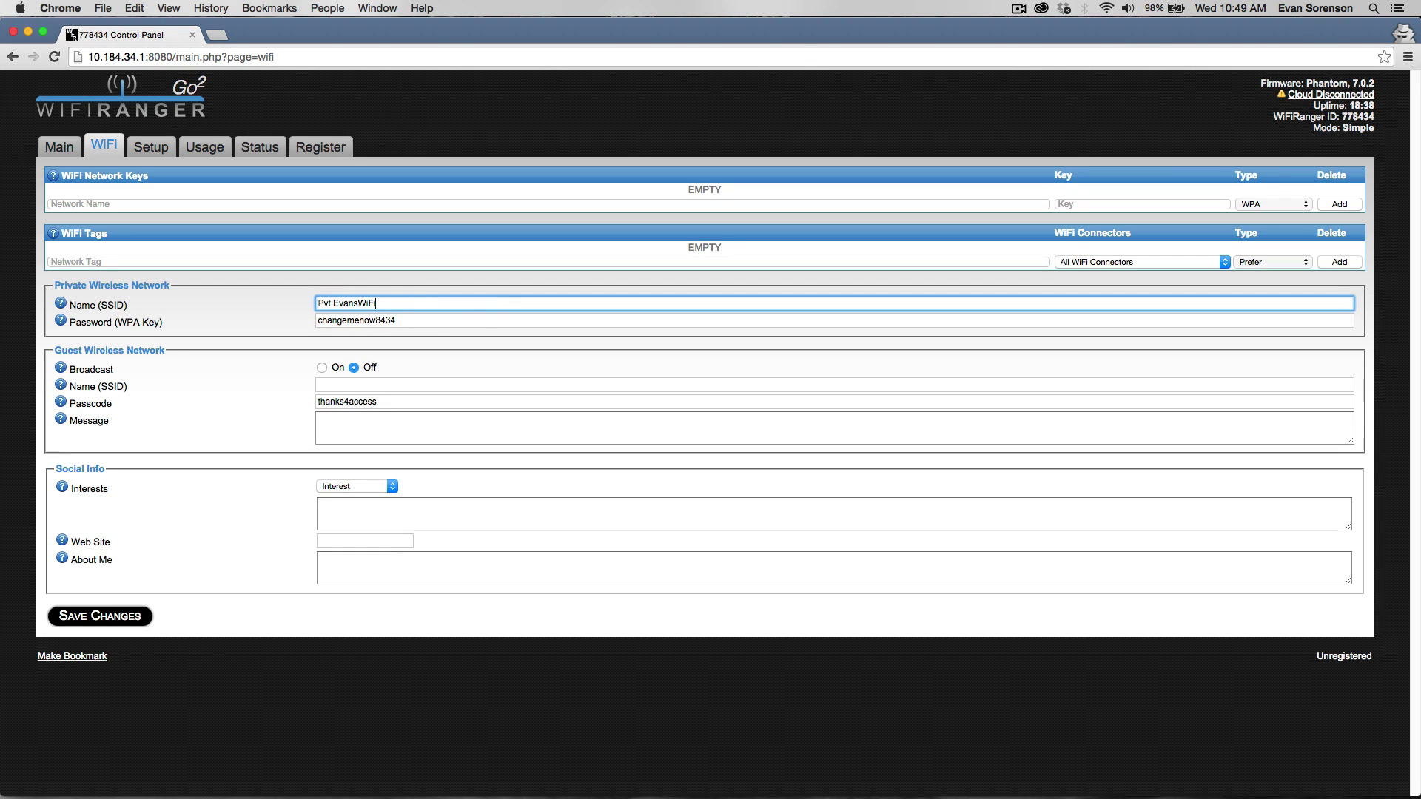
Enter the new Password (WPA Key) for the private network.
{"action": "key", "text": "Tab"}
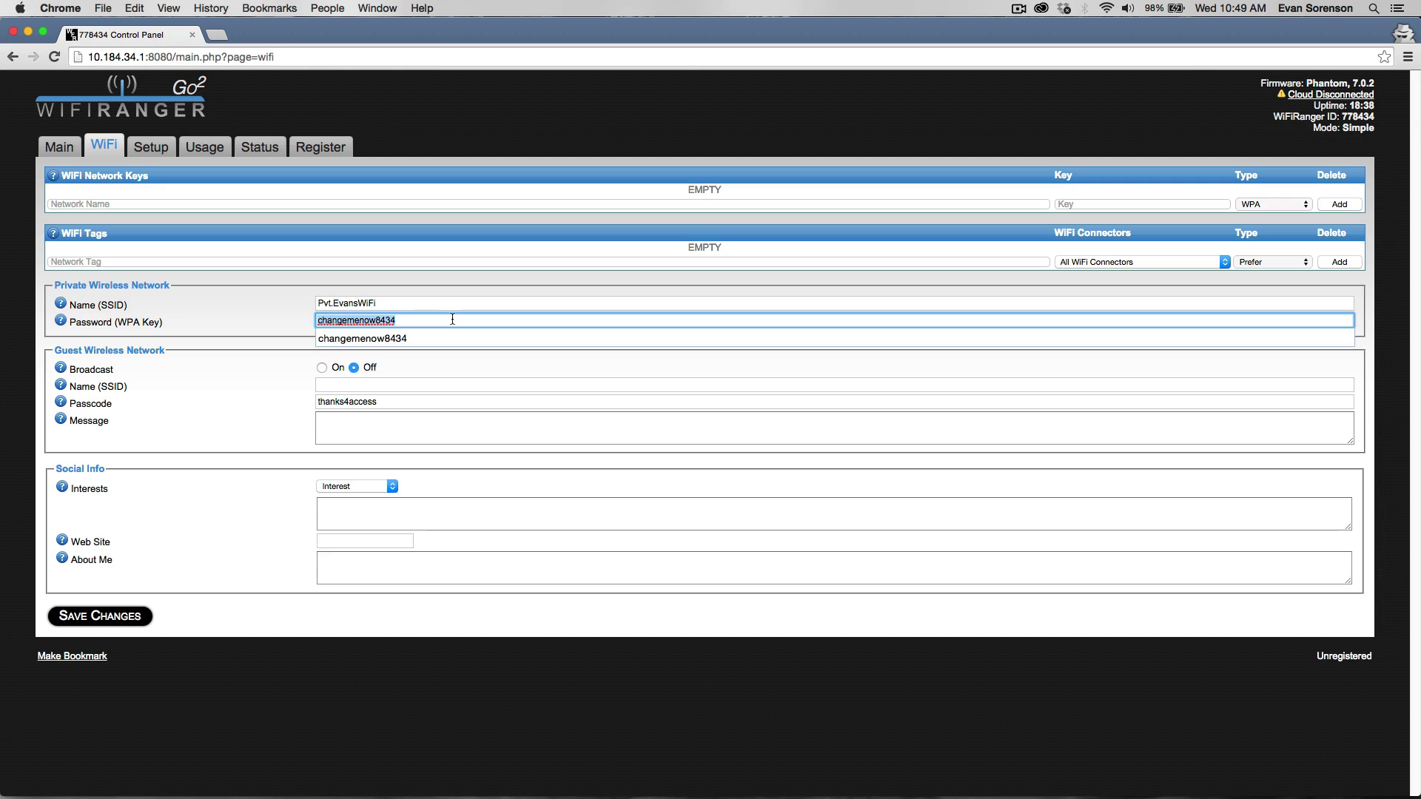
{"action": "type", "text": "mypassword"}
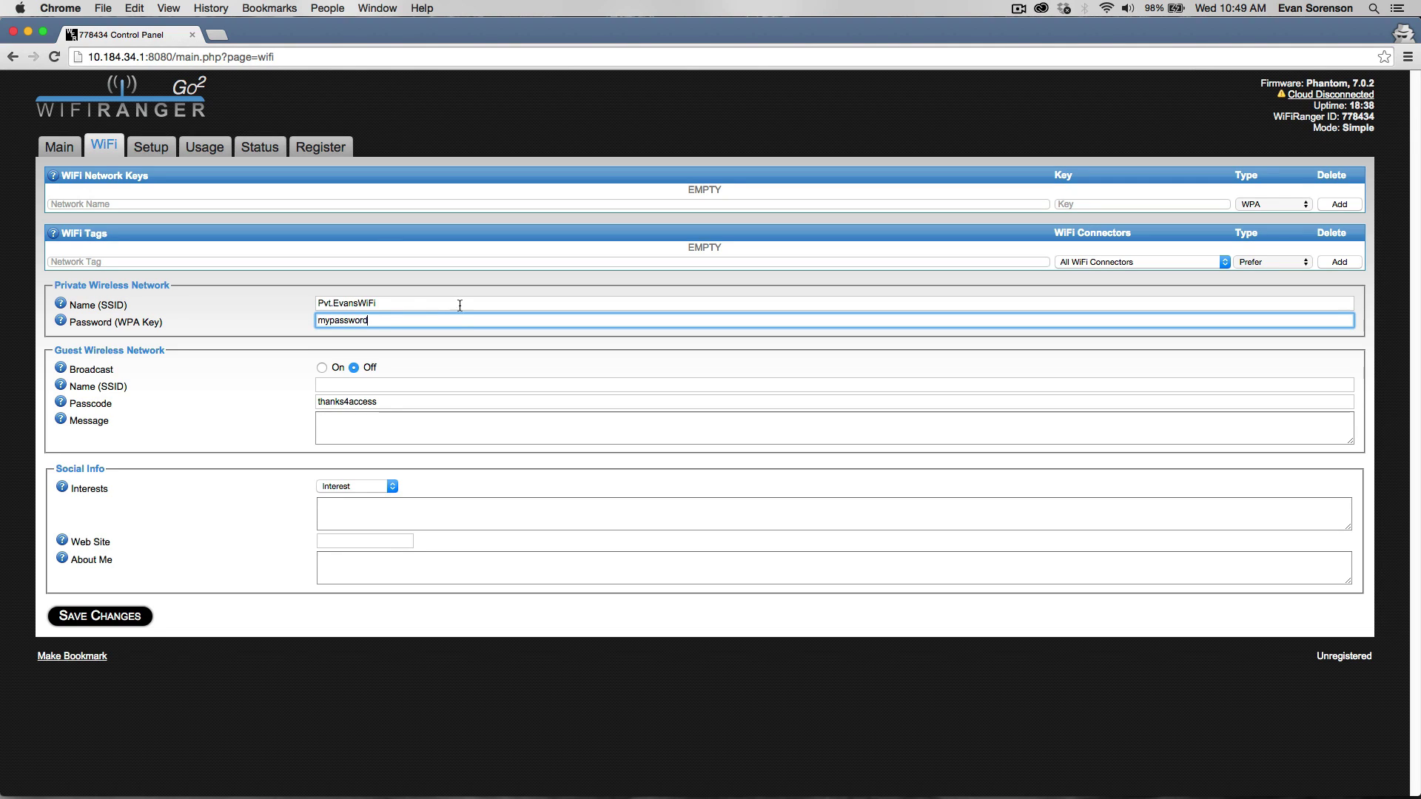
{"action": "left_click", "coordinate": [436, 303]}
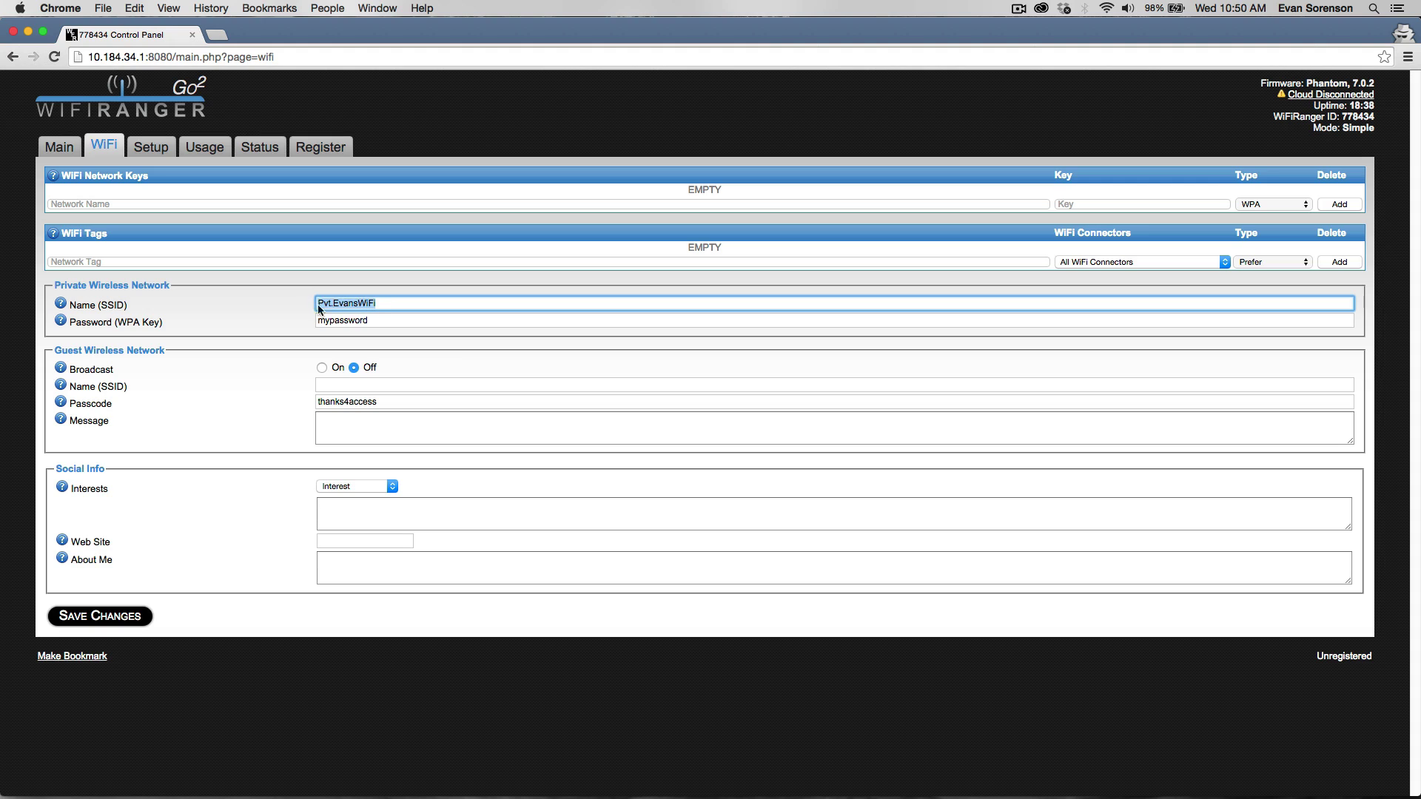
{"action": "left_click", "coordinate": [376, 322]}
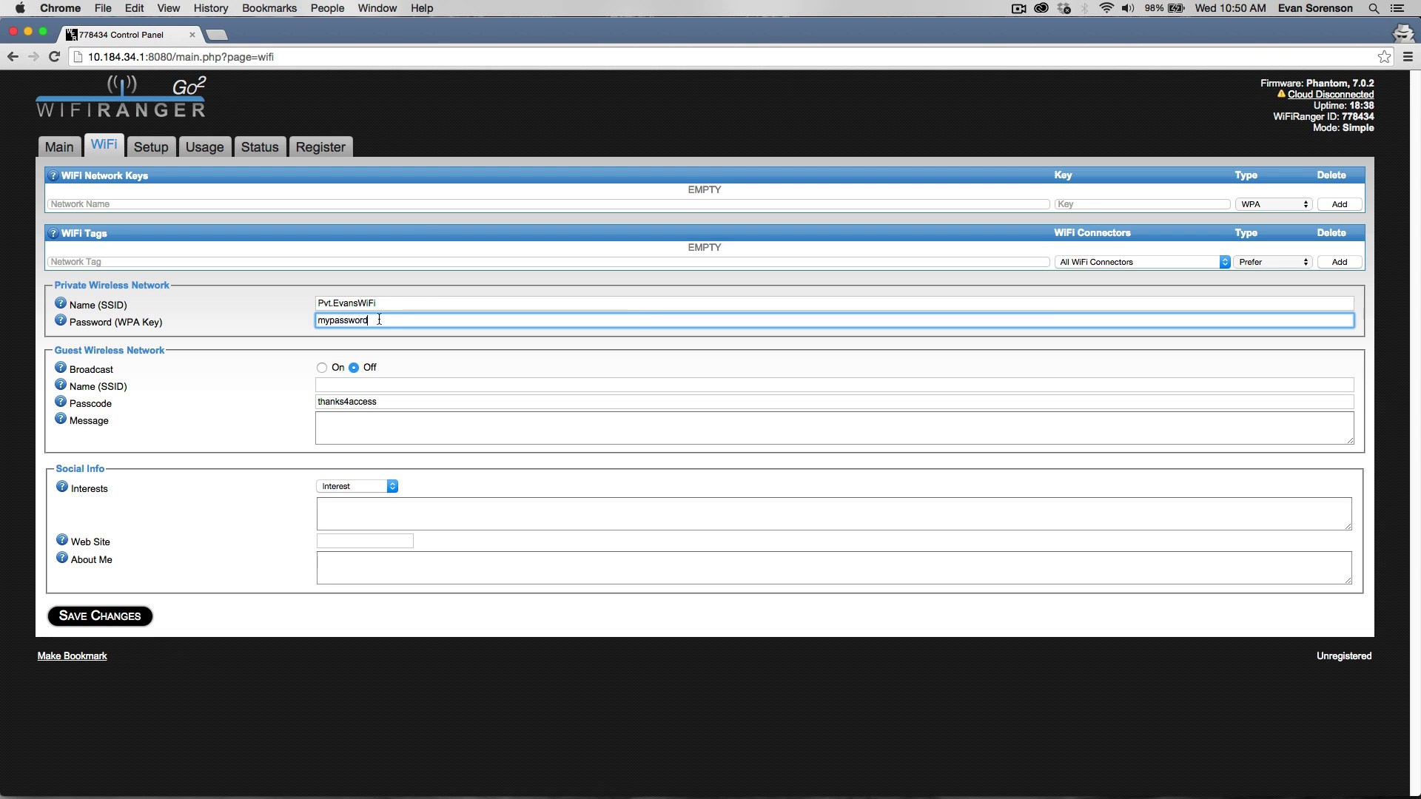
Save the private network changes and rejoin the Mac to the renamed network with its new password.
{"action": "left_click", "coordinate": [122, 617]}
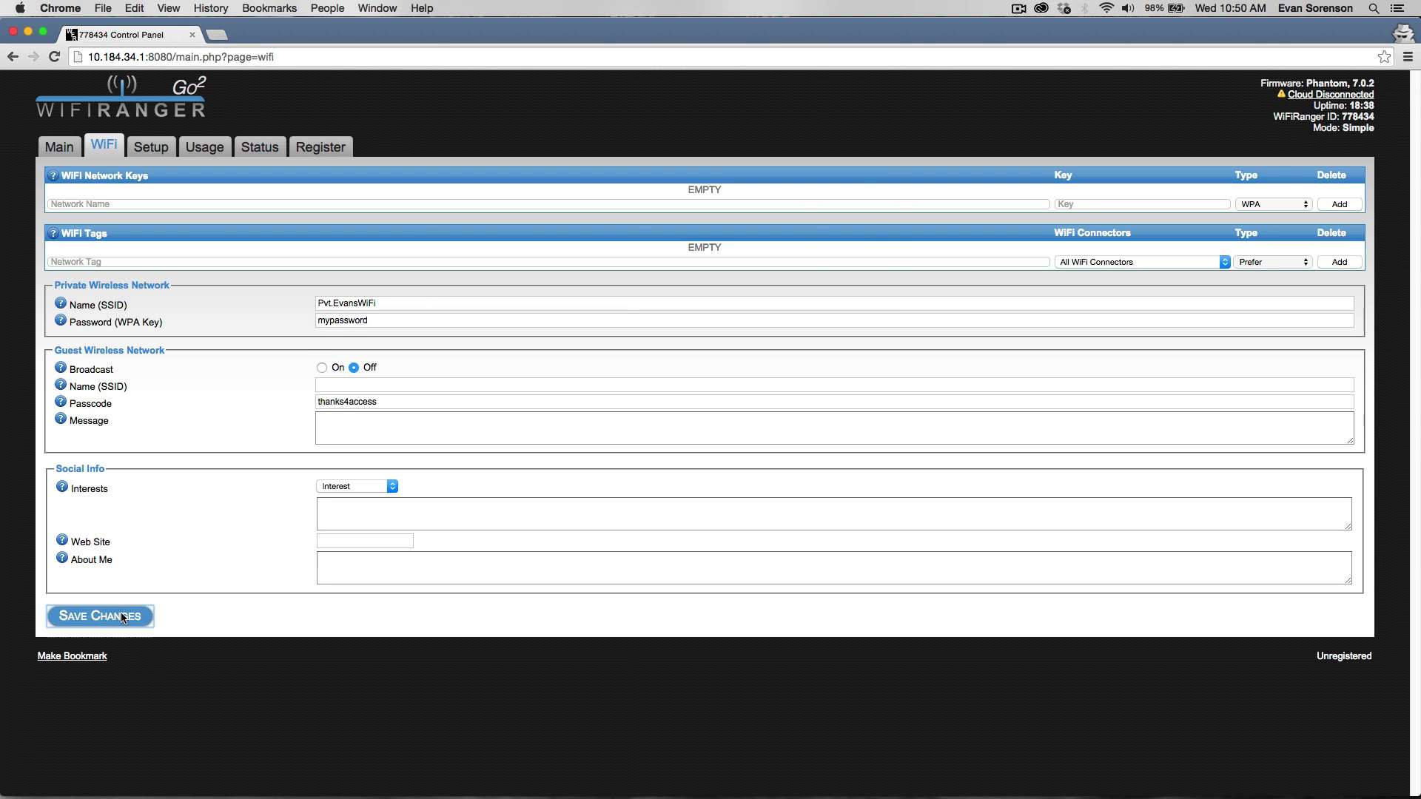
{"action": "left_click", "coordinate": [817, 294]}
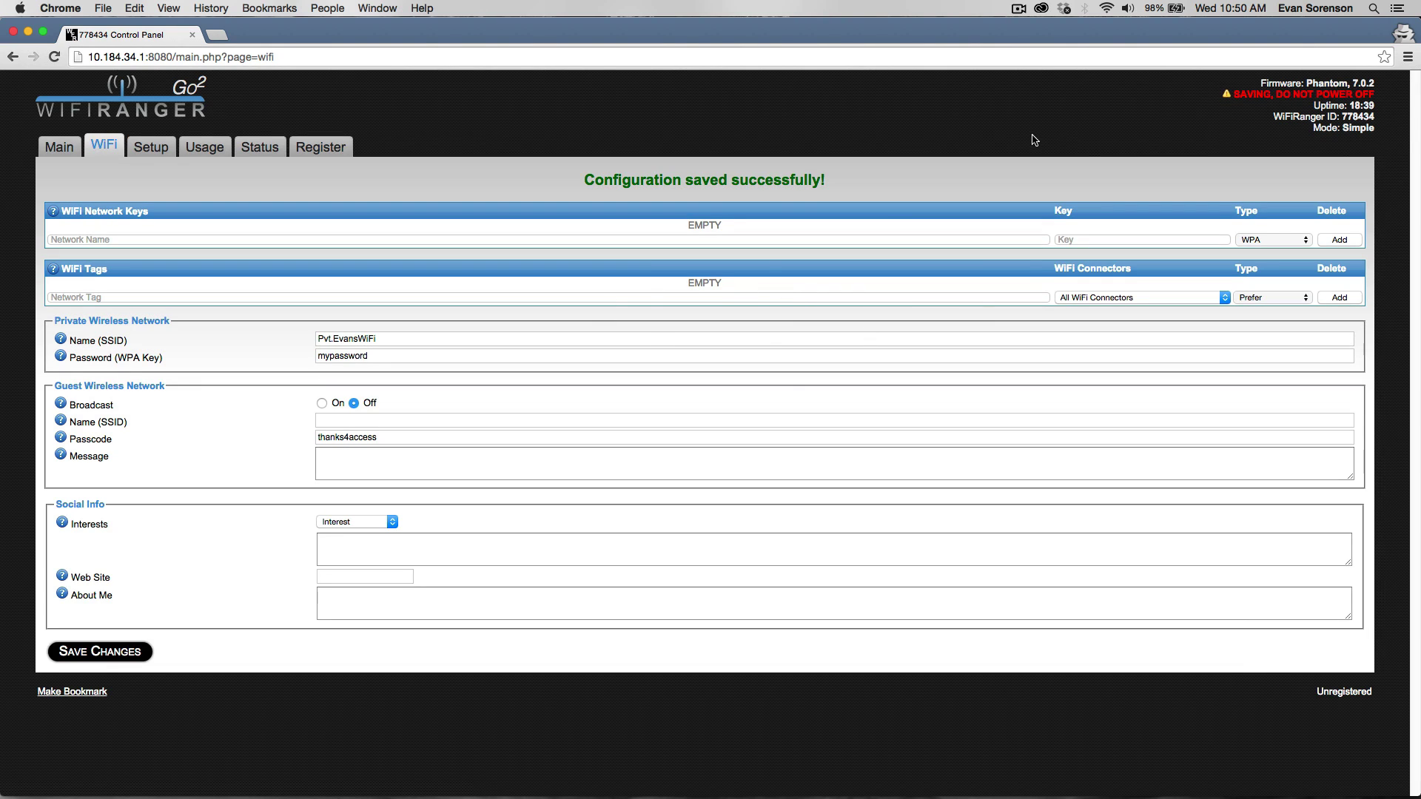
{"action": "left_click", "coordinate": [1107, 9]}
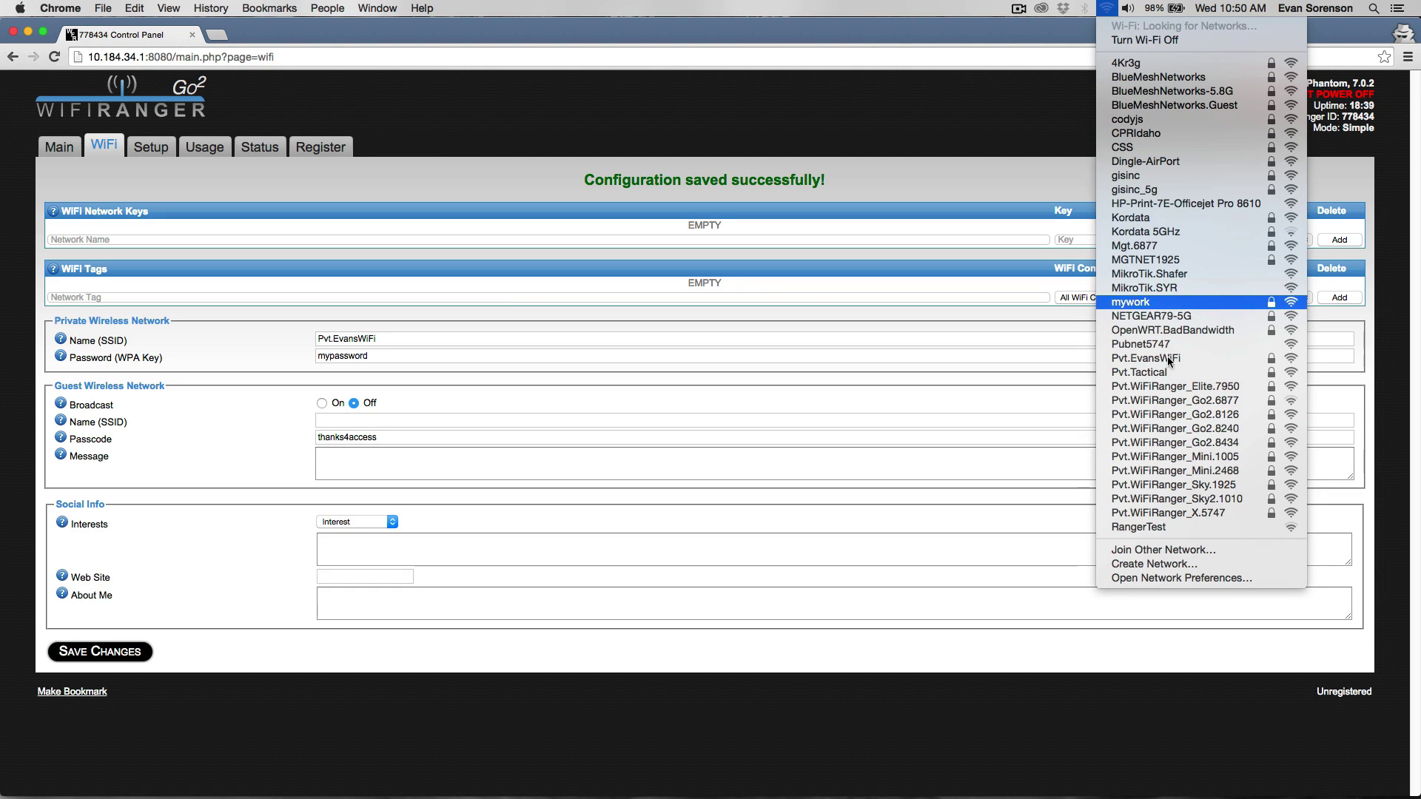
{"action": "left_click", "coordinate": [1154, 359]}
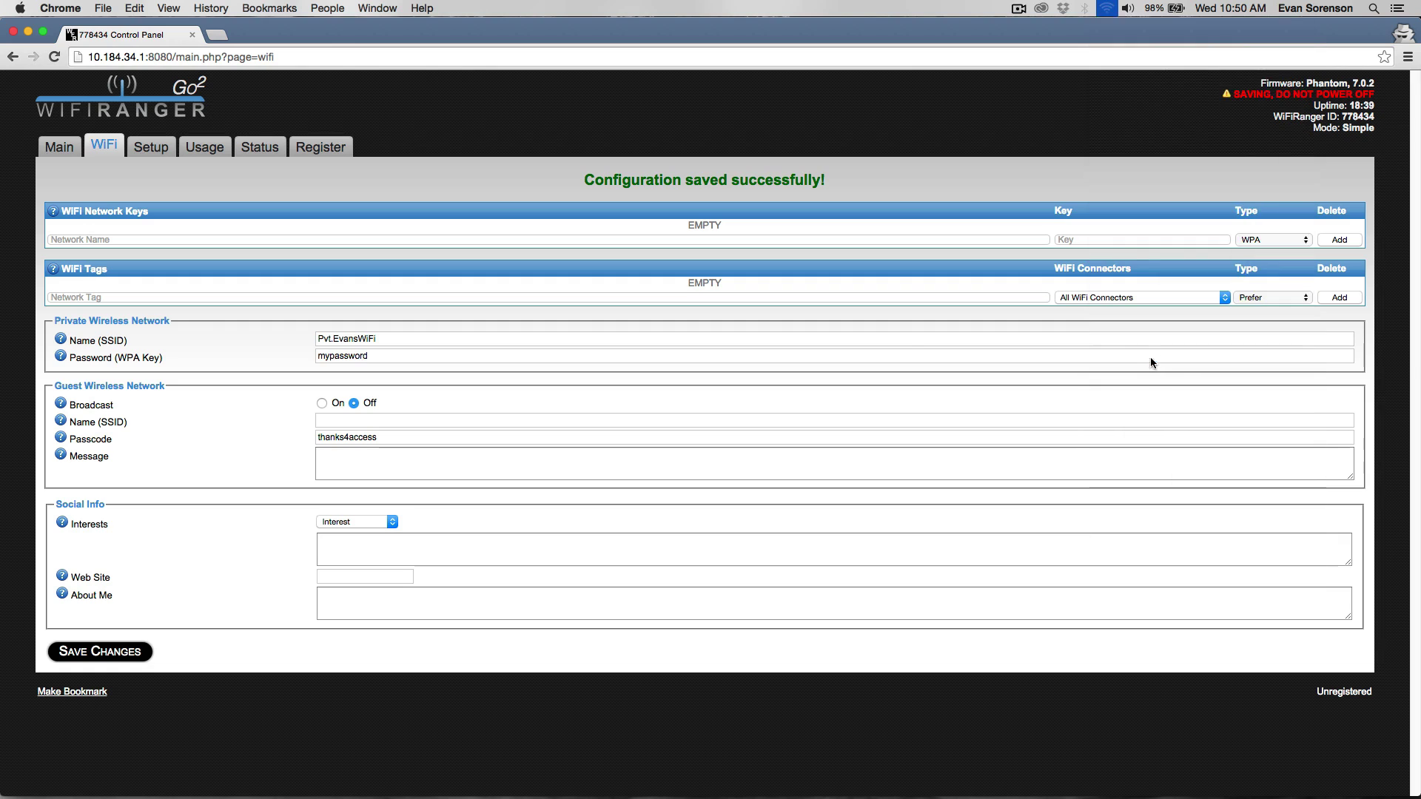
{"action": "type", "text": "mypassword"}
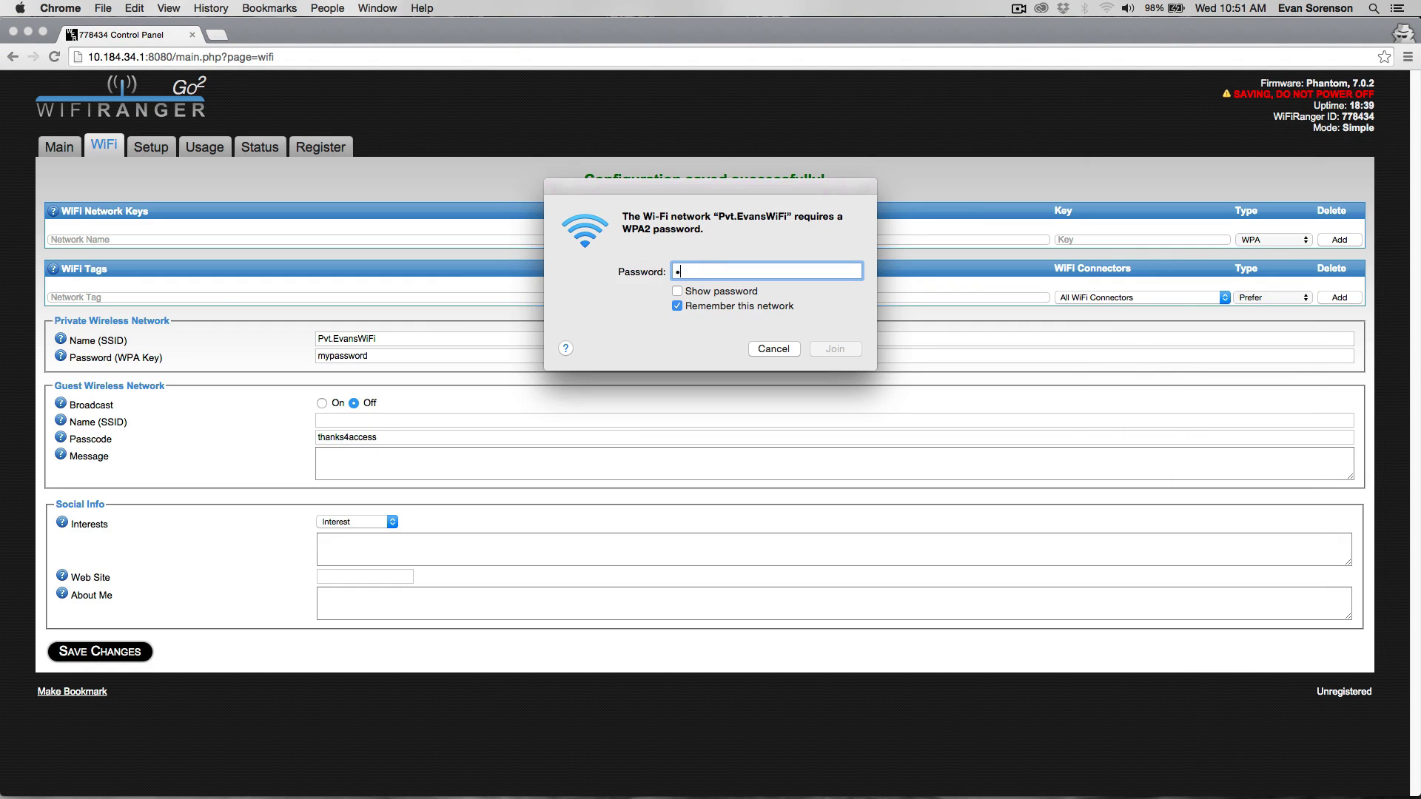
{"action": "key", "text": "Return"}
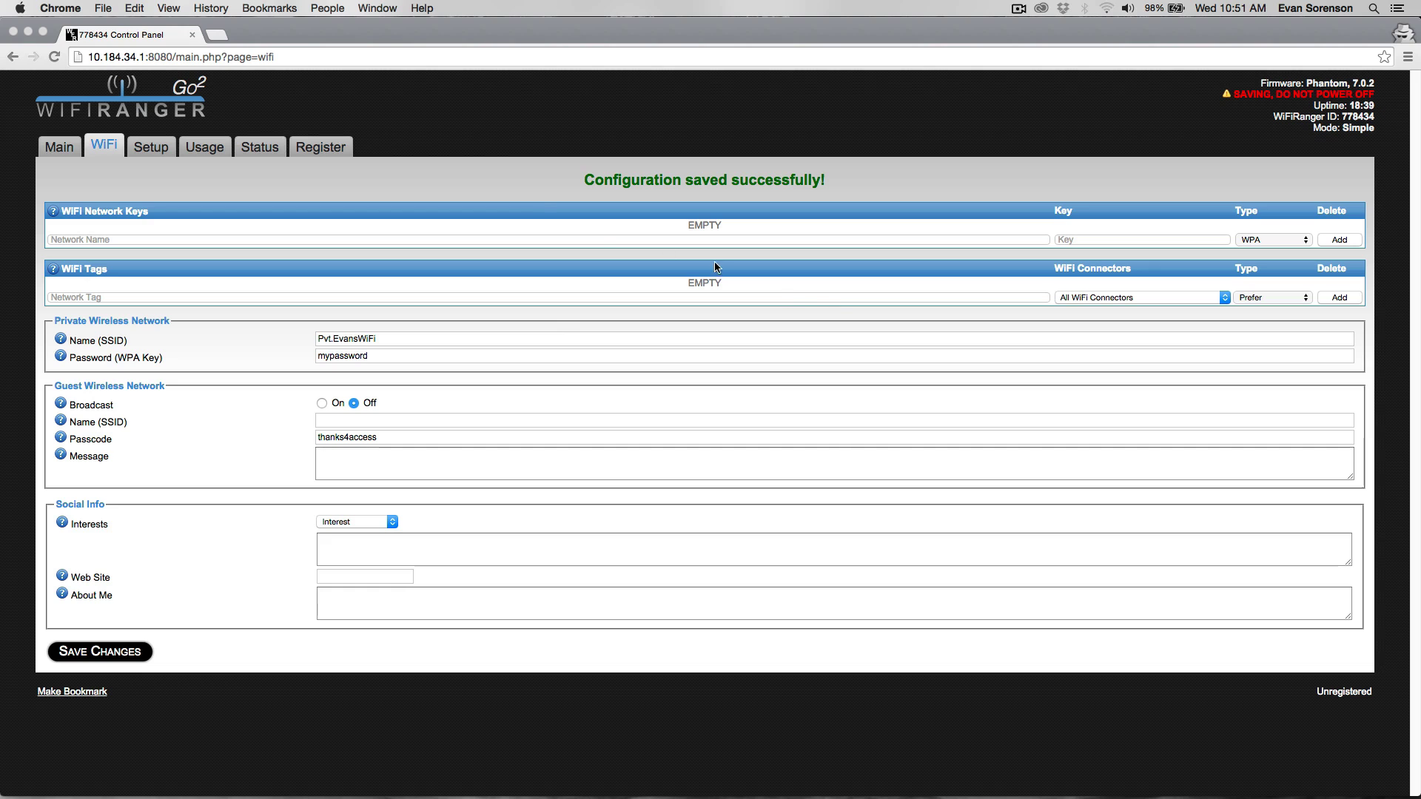
{"action": "left_click", "coordinate": [484, 131]}
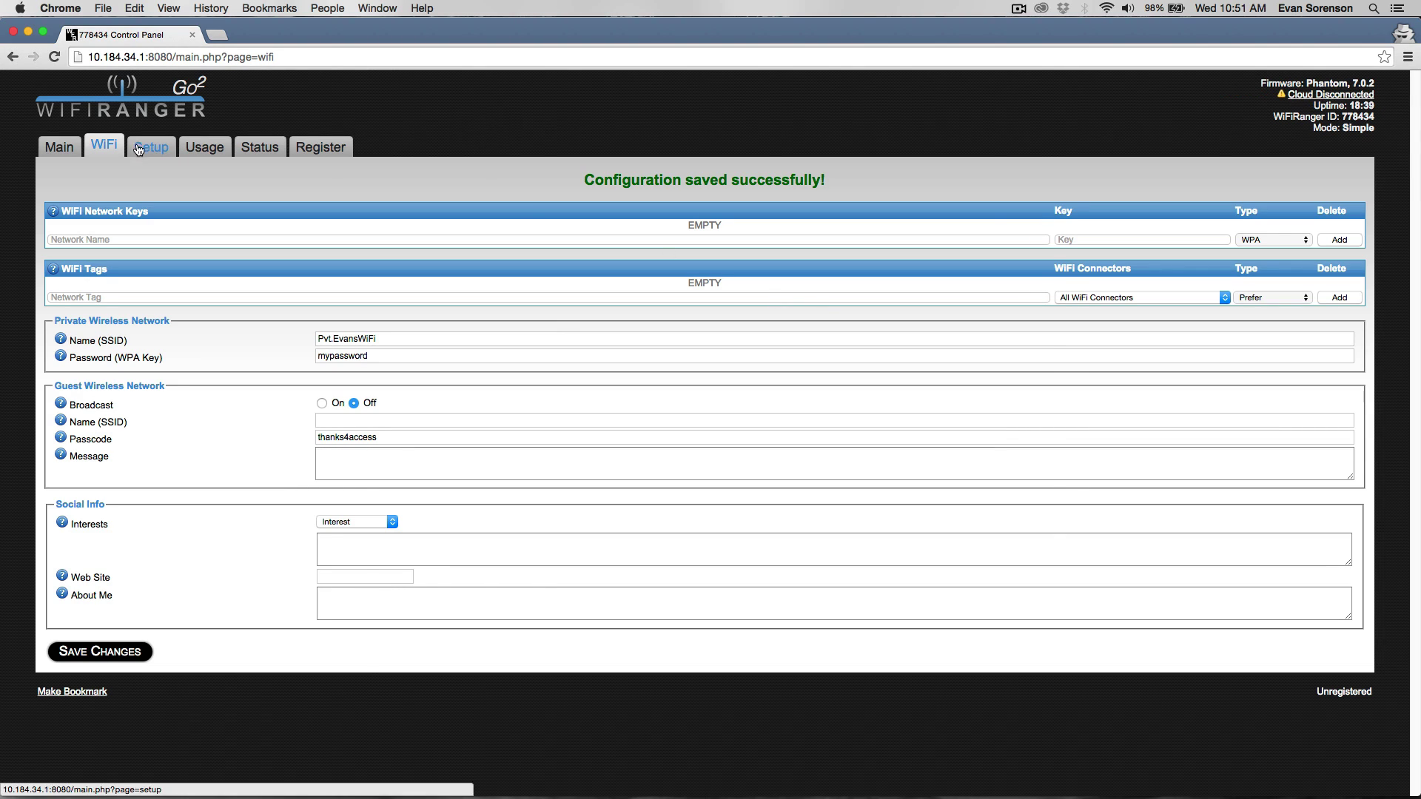
Bookmark the control panel's Setup page in Chrome's Bookmarks Bar using Make Bookmark and Cmd+D.
{"action": "left_click", "coordinate": [387, 115]}
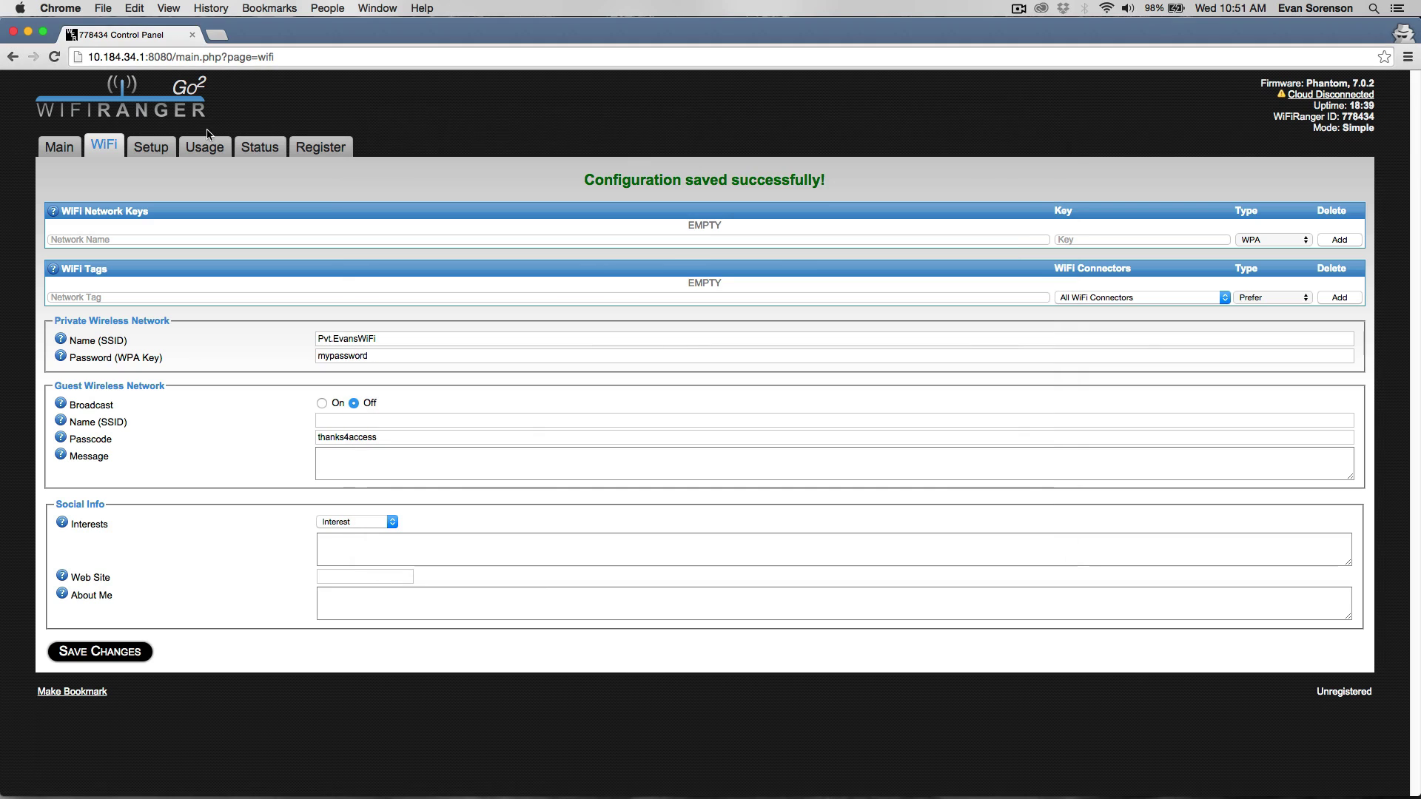
{"action": "left_click", "coordinate": [159, 148]}
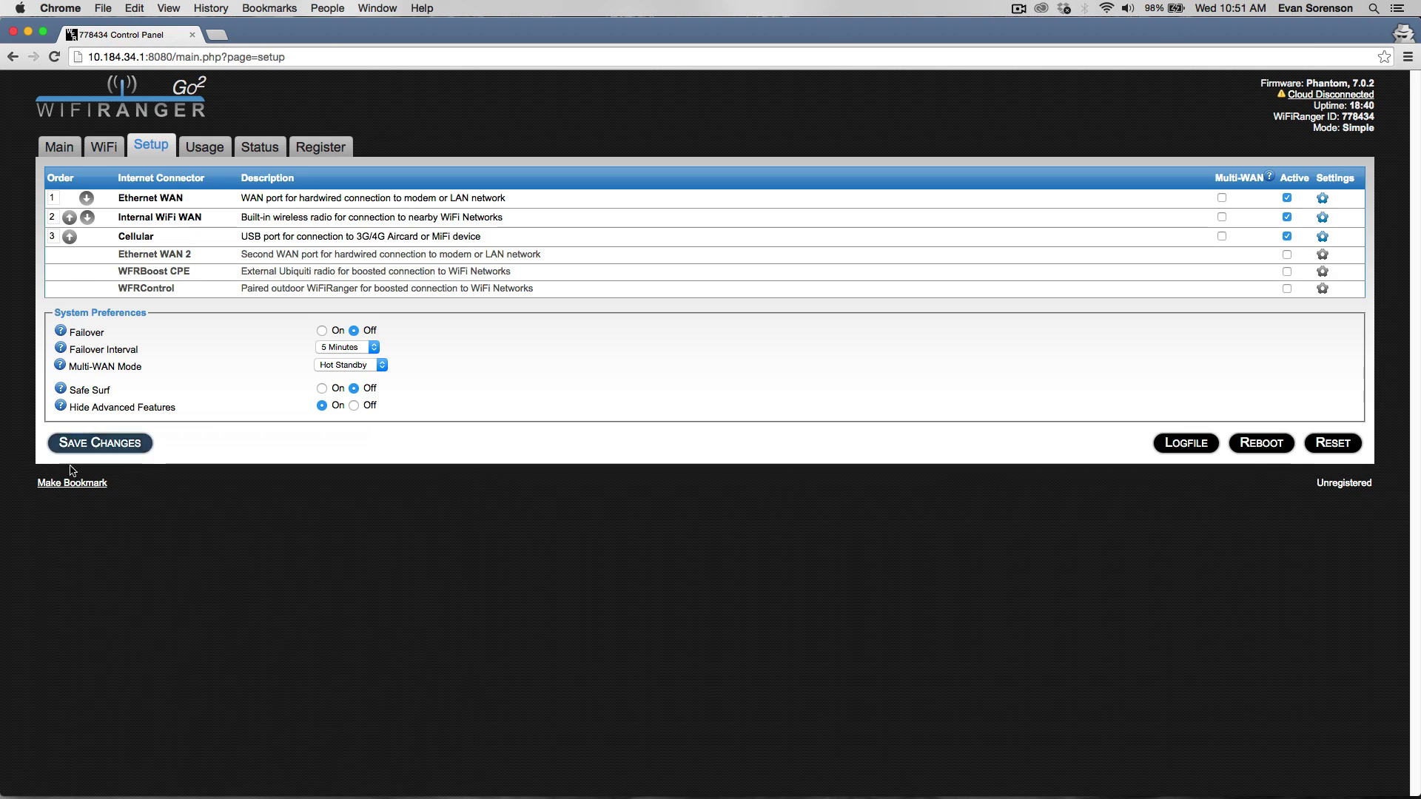
{"action": "left_click", "coordinate": [71, 484]}
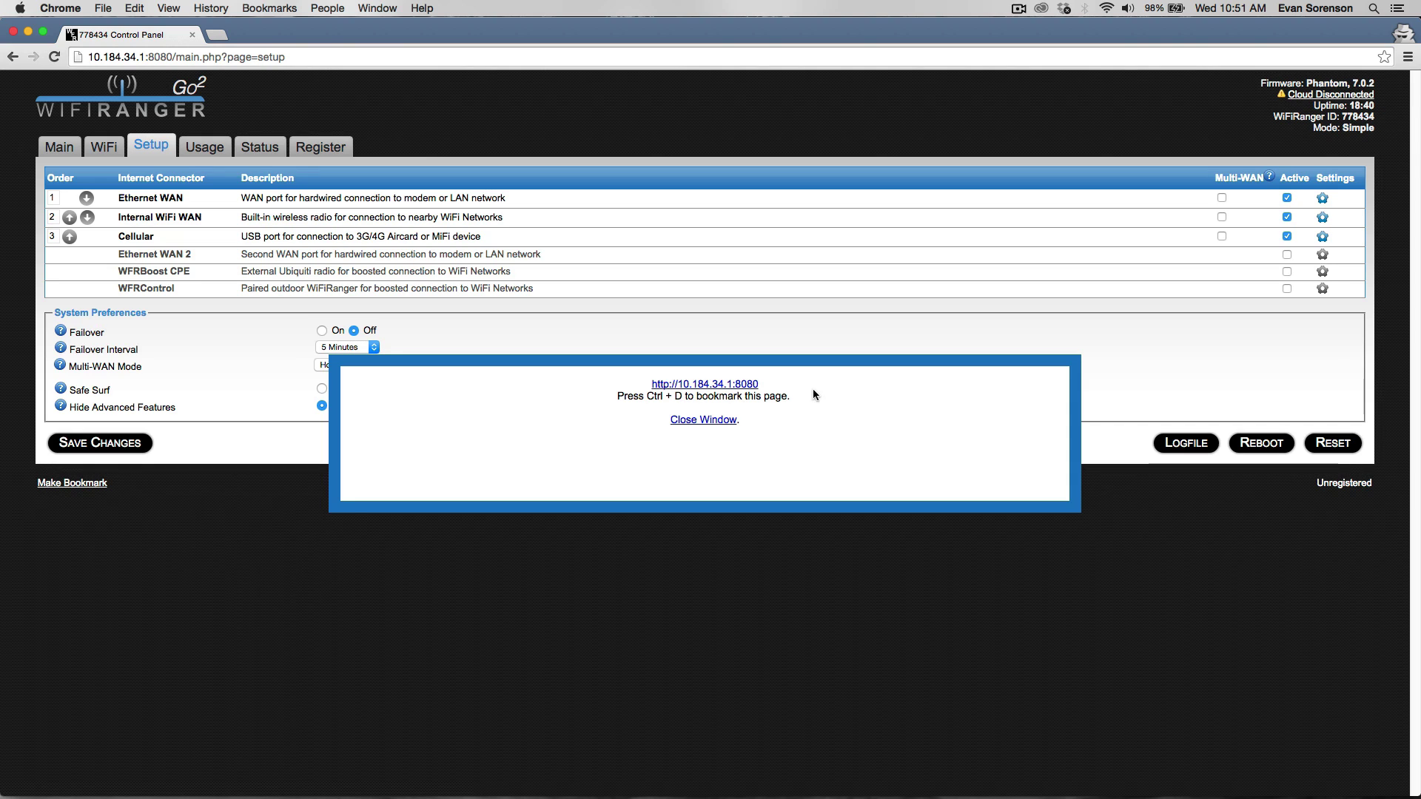
{"action": "key", "text": "super+d"}
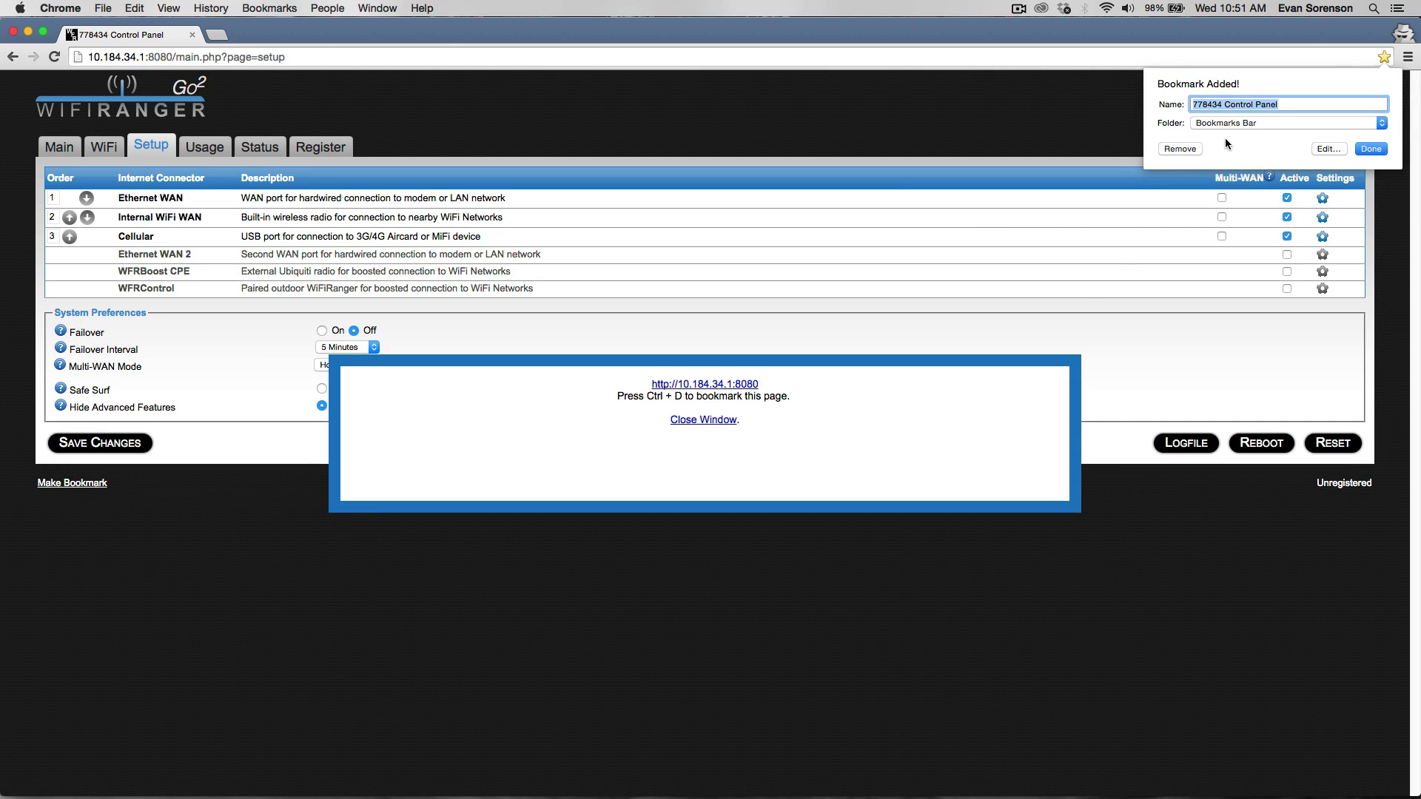
{"action": "left_click", "coordinate": [1370, 148]}
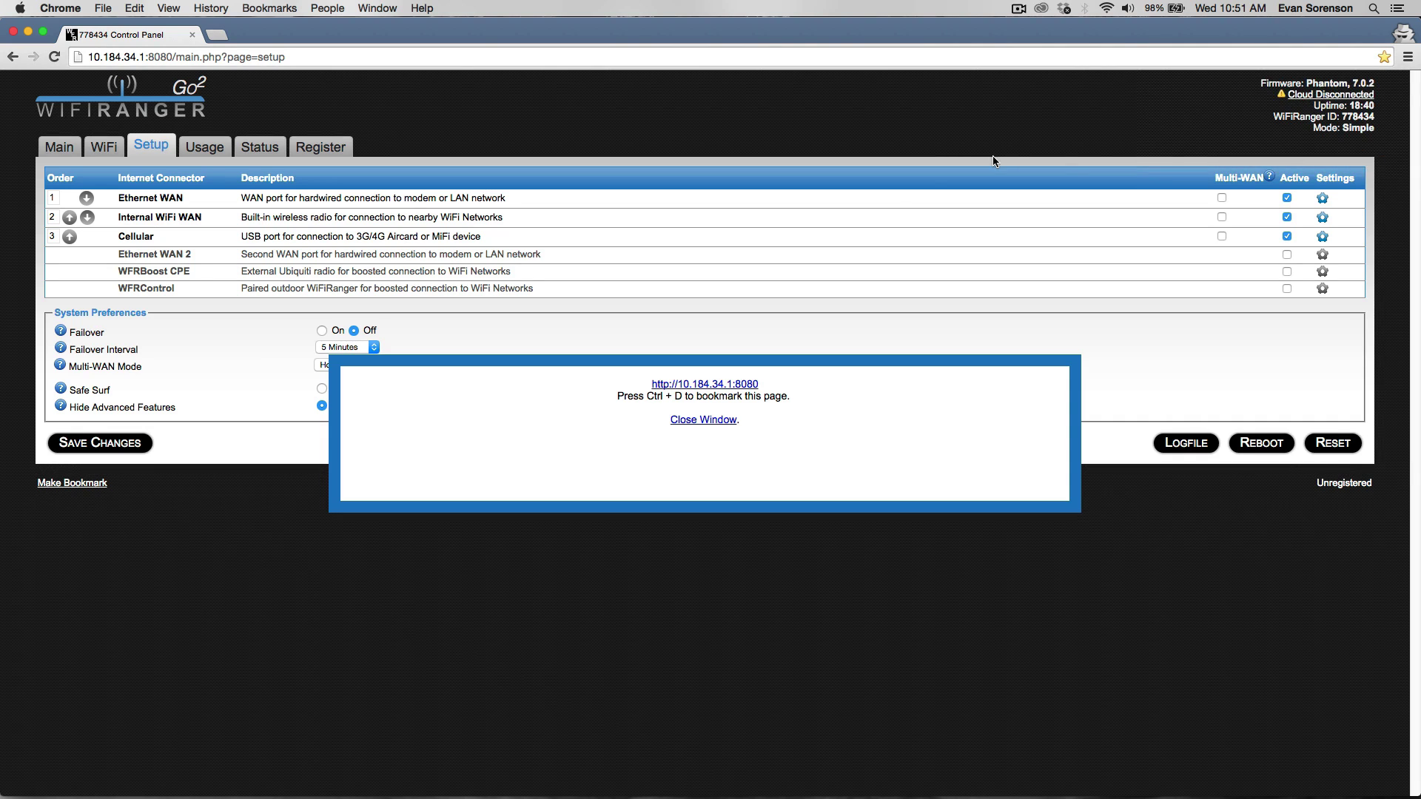
Close the bookmark popup and order connectors Internal WiFi WAN, Cellular, Ethernet WAN.
{"action": "left_click", "coordinate": [716, 421]}
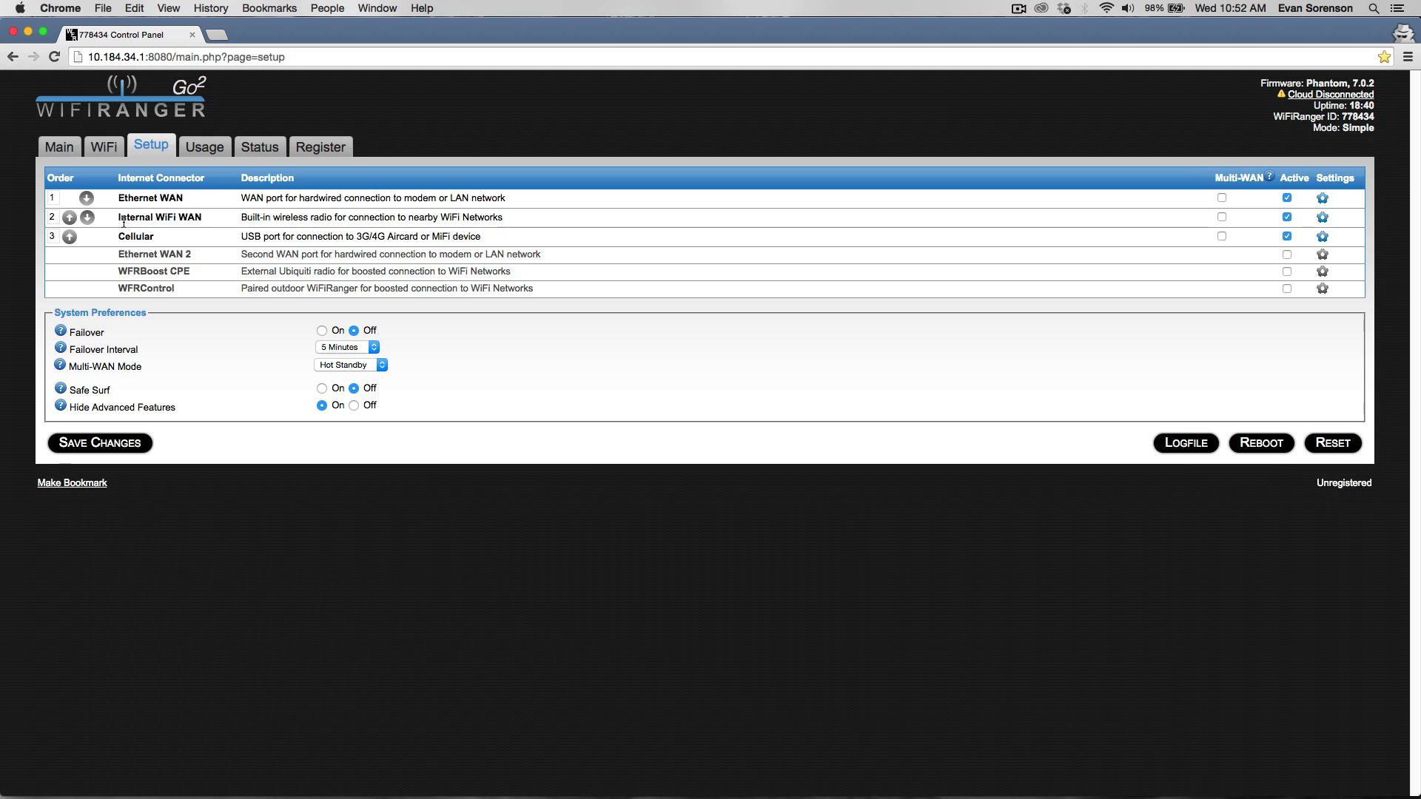
{"action": "left_click", "coordinate": [69, 237]}
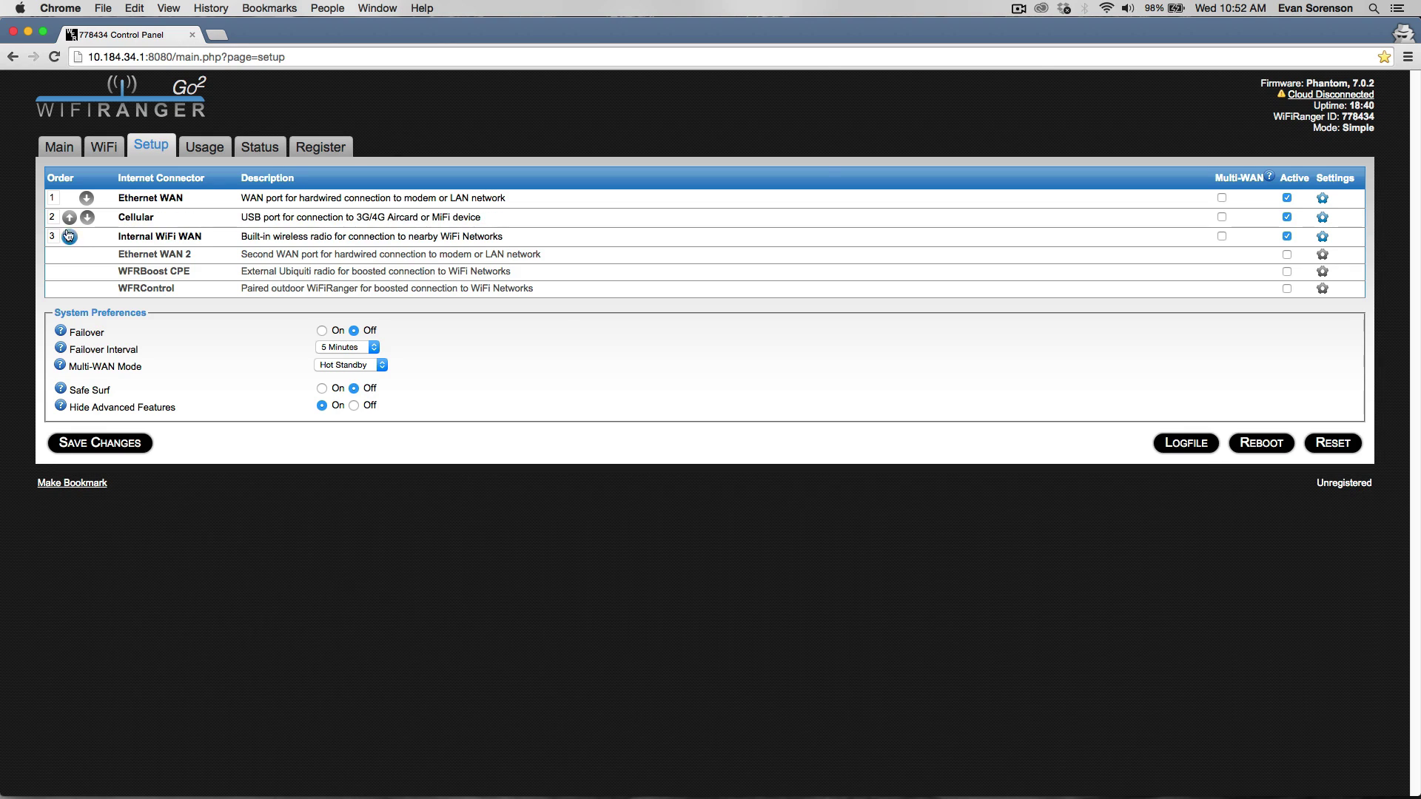
{"action": "left_click", "coordinate": [68, 218]}
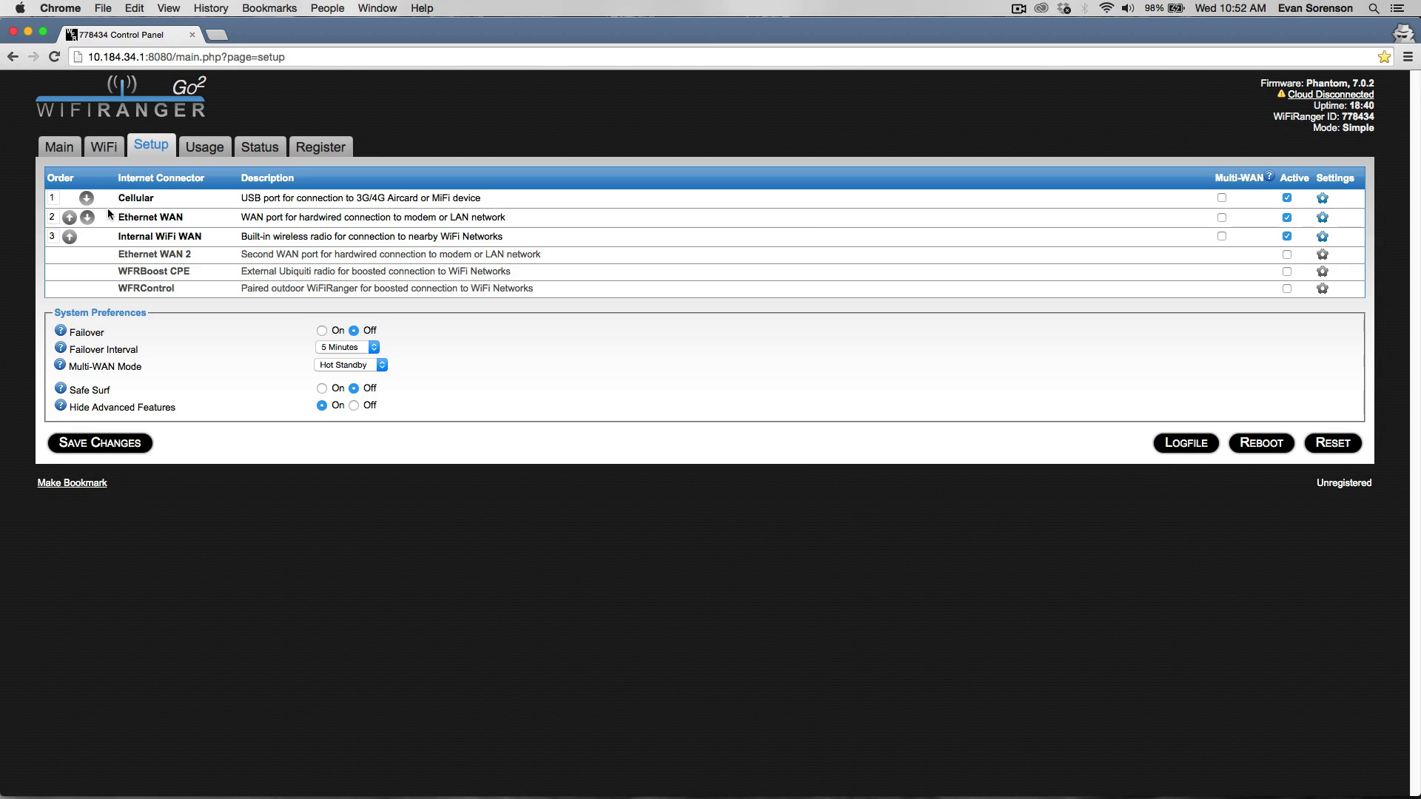
{"action": "left_click", "coordinate": [69, 237]}
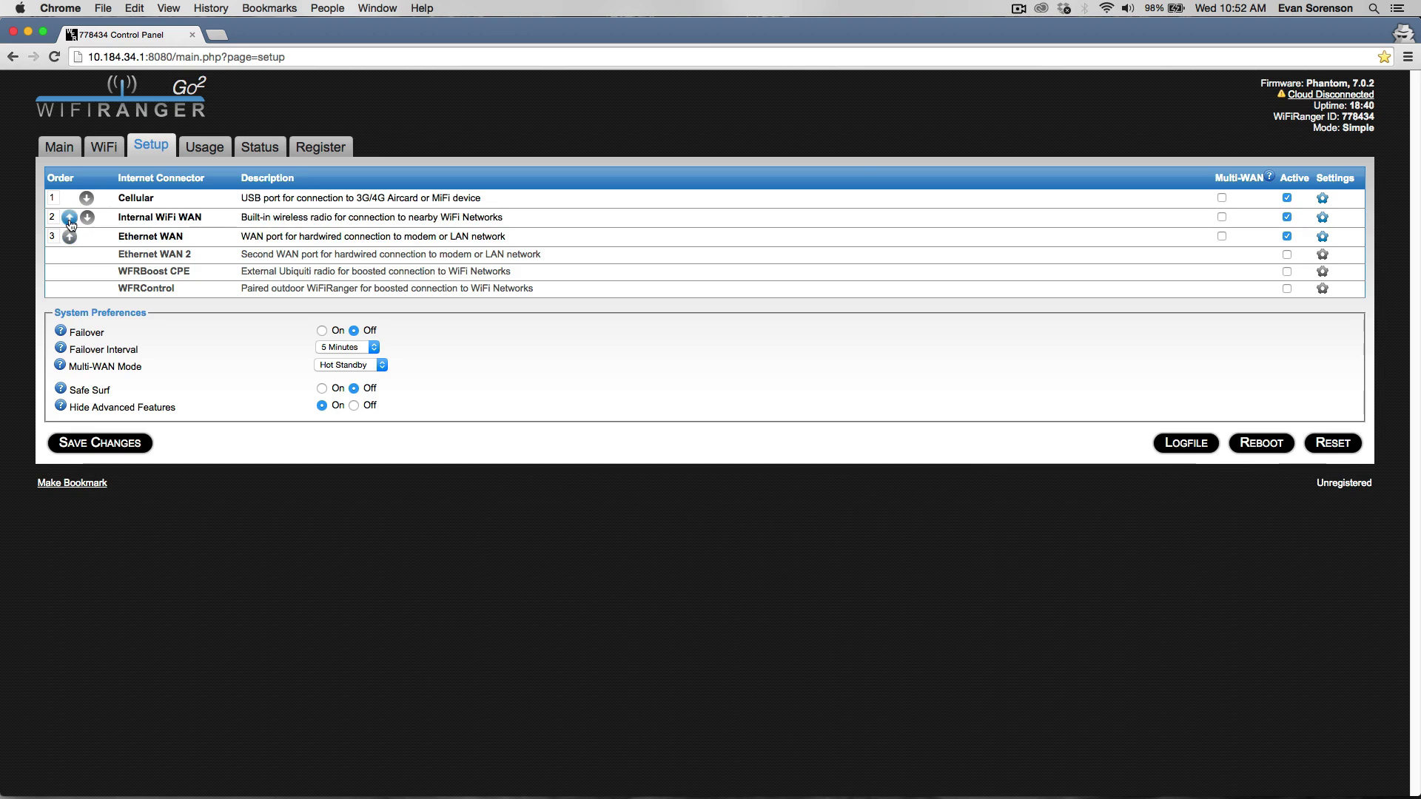
{"action": "left_click", "coordinate": [69, 218]}
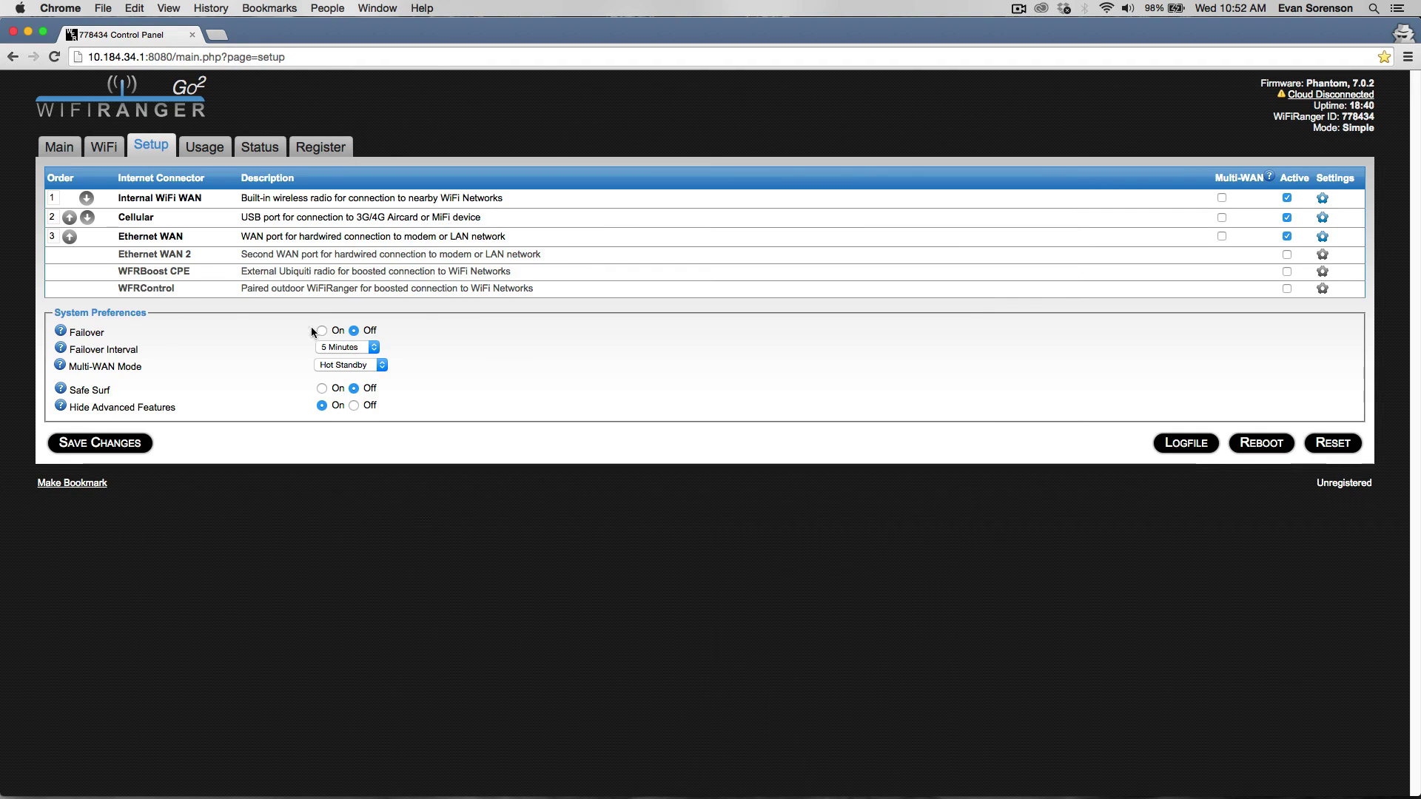
Leave Failover Off with a 5 Minutes interval and set Hide Advanced Features to Off.
{"action": "left_click", "coordinate": [322, 331]}
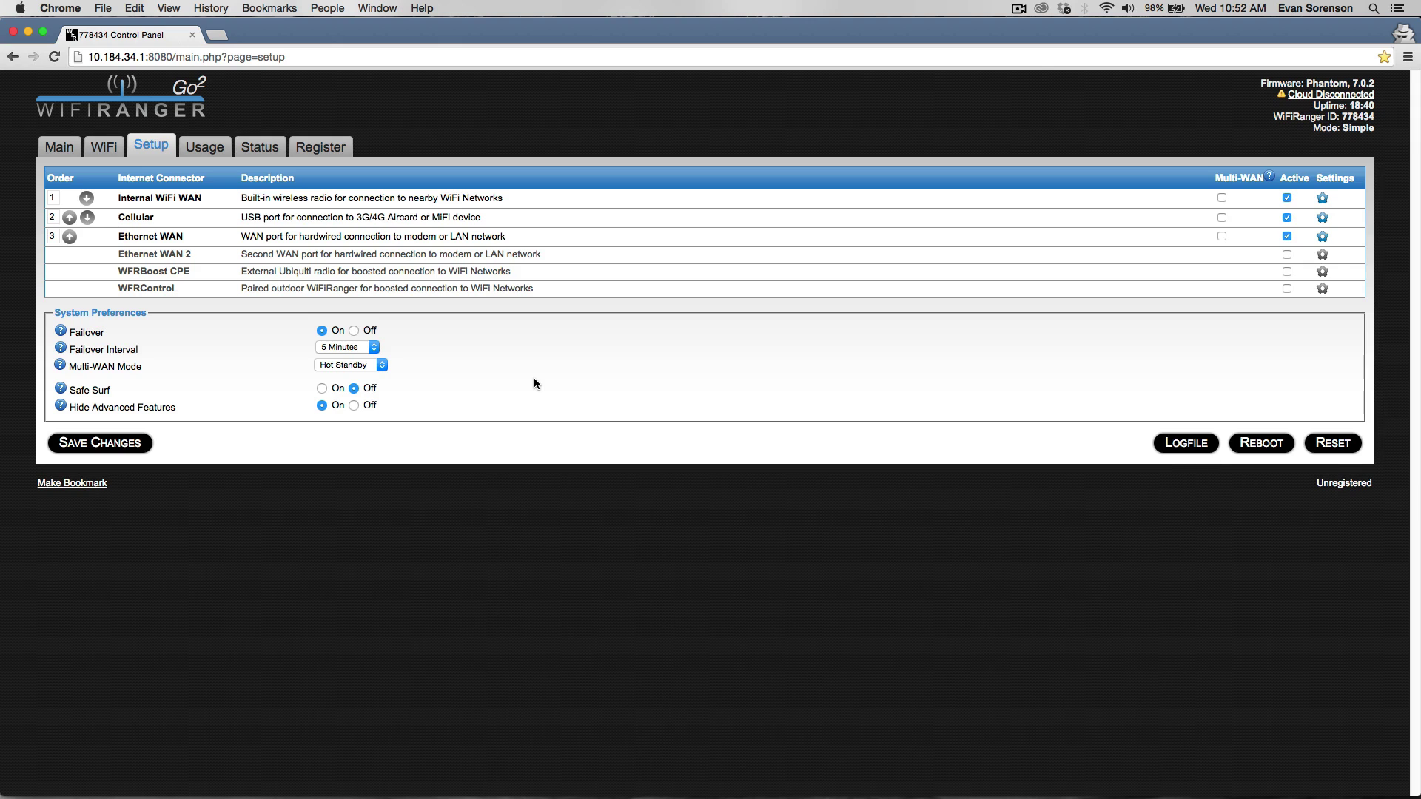
{"action": "left_click", "coordinate": [374, 347]}
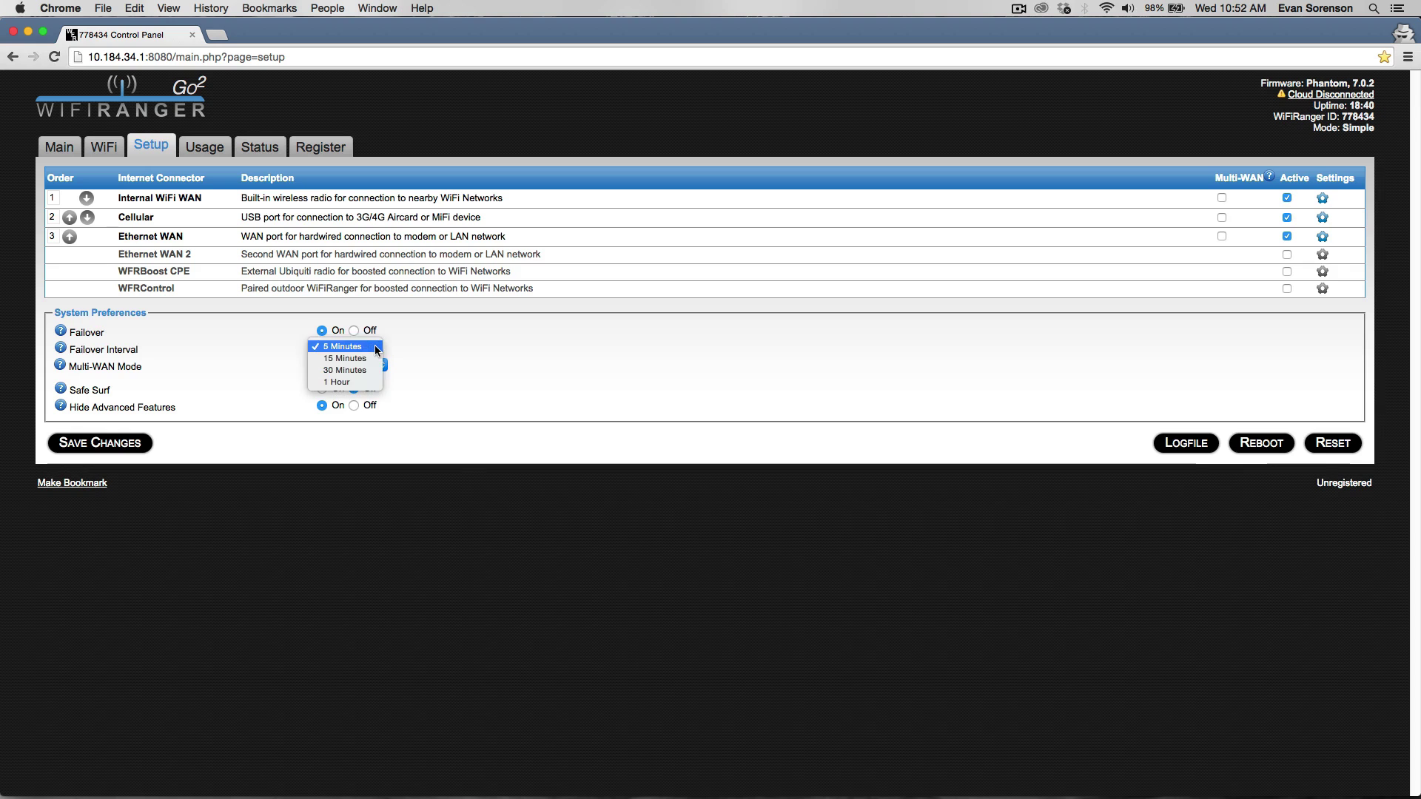
{"action": "left_click", "coordinate": [374, 346]}
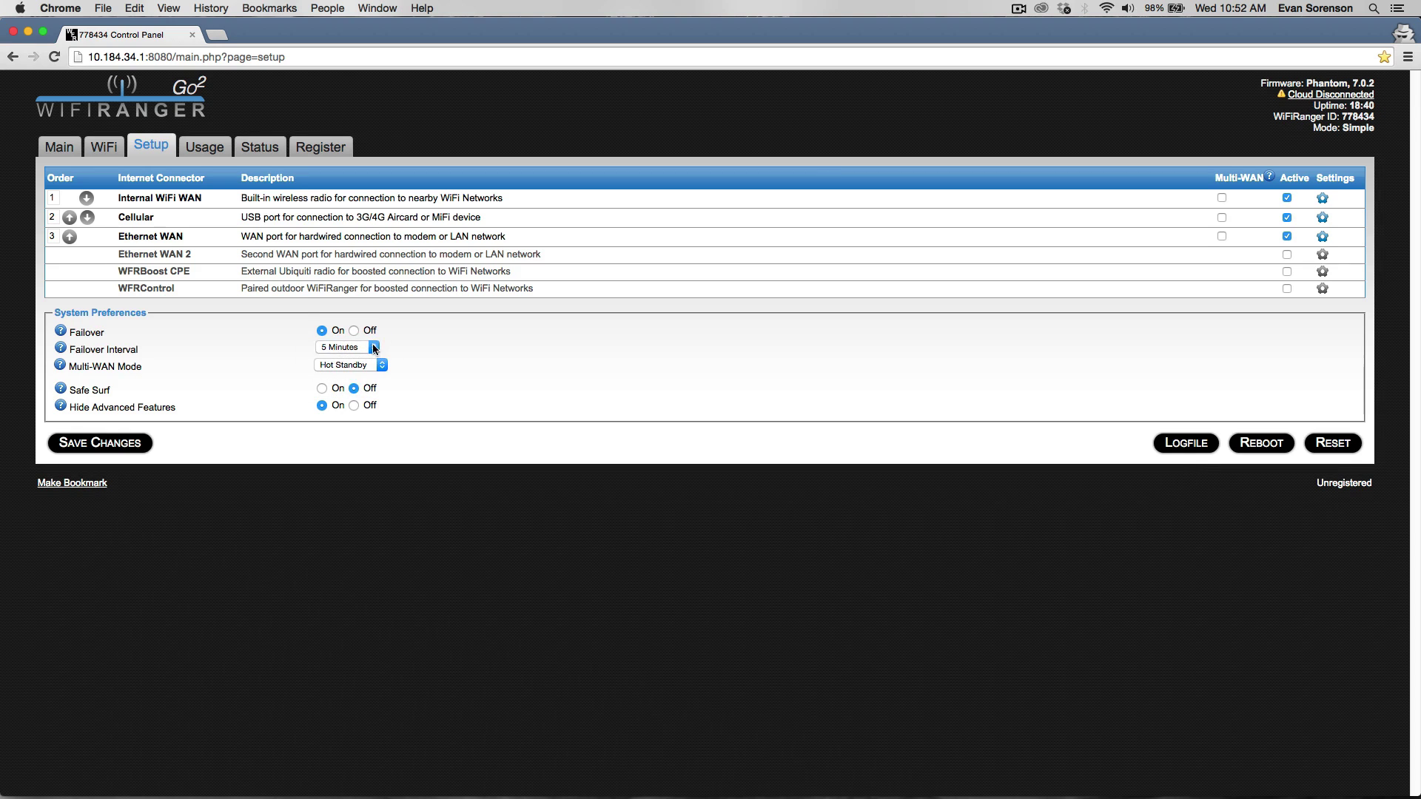
{"action": "left_click", "coordinate": [373, 347]}
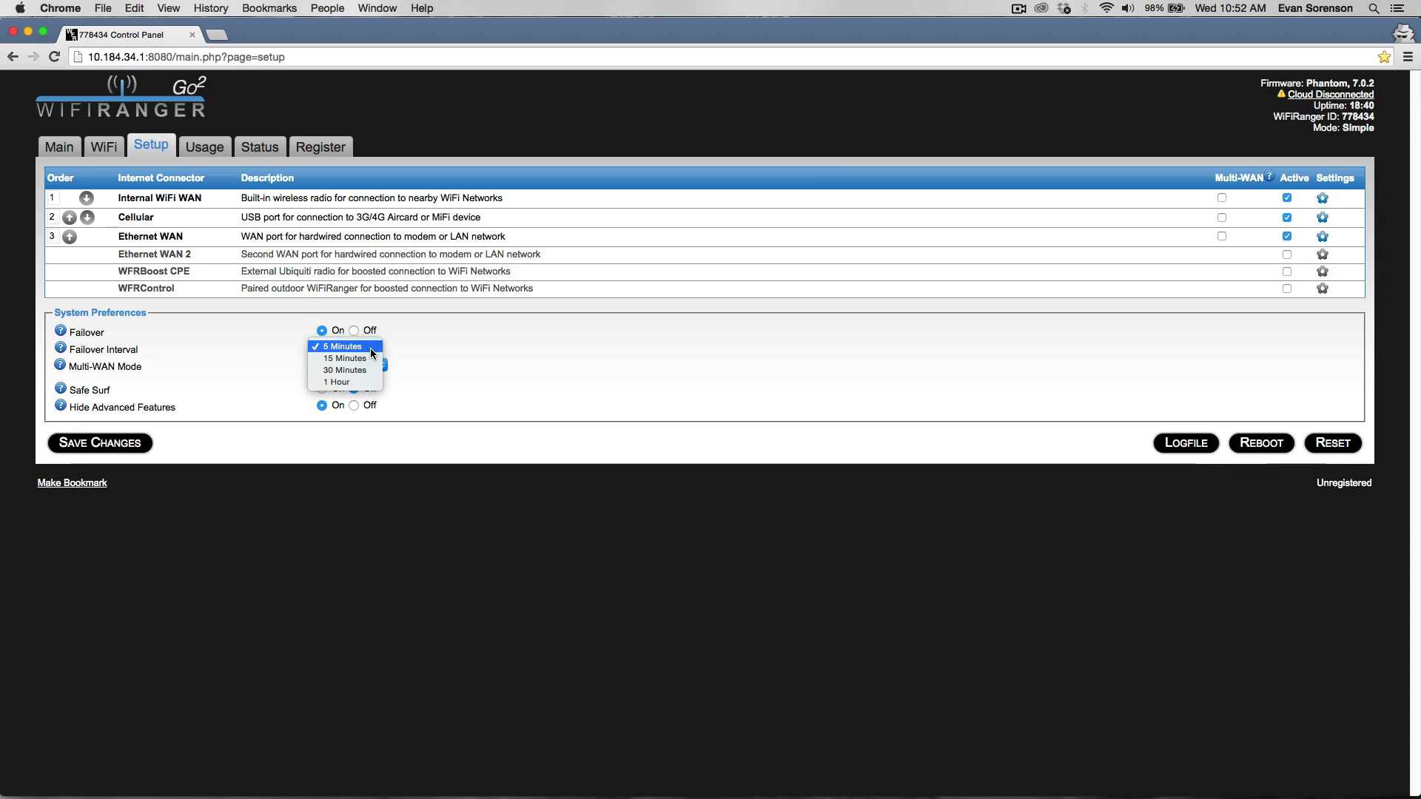
{"action": "left_click", "coordinate": [451, 361]}
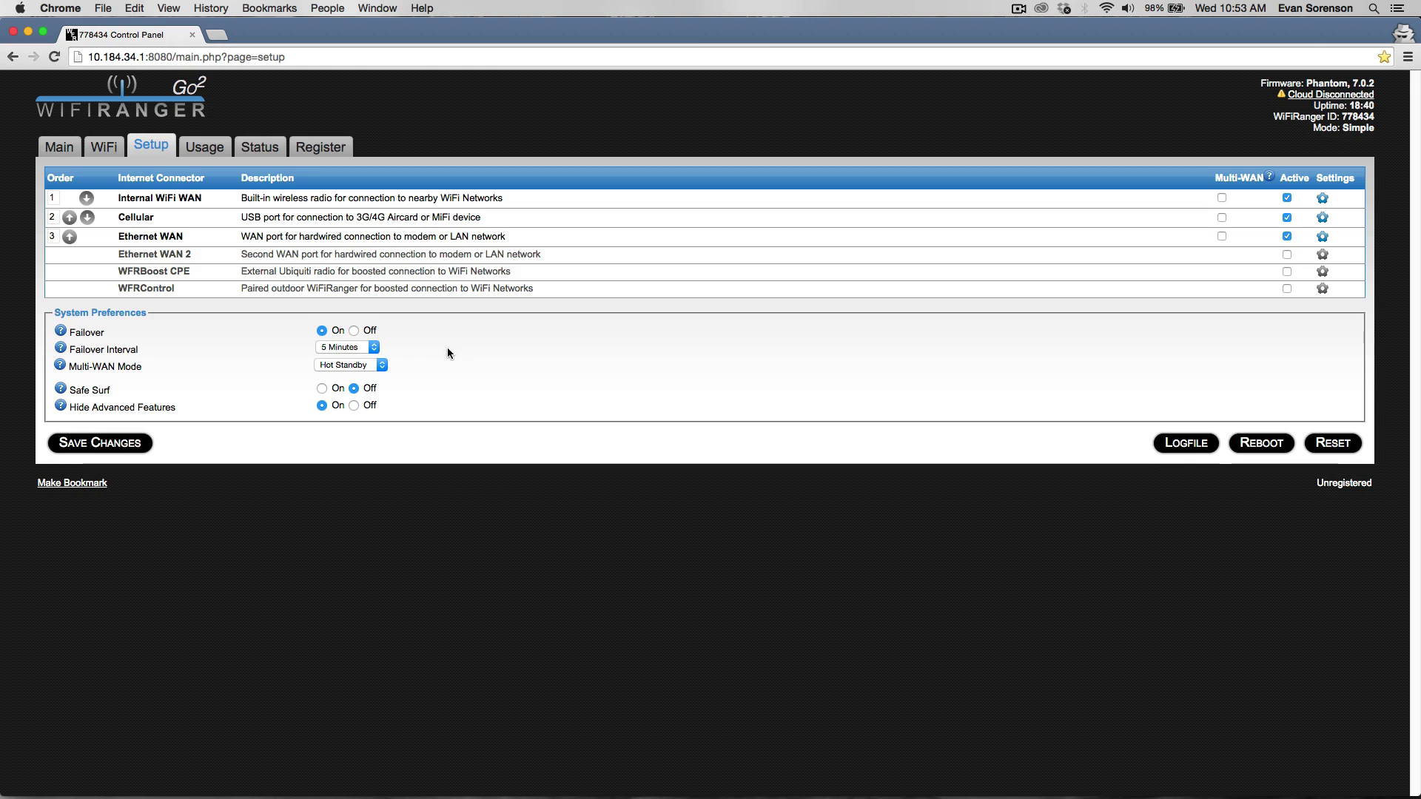
{"action": "left_click", "coordinate": [353, 331]}
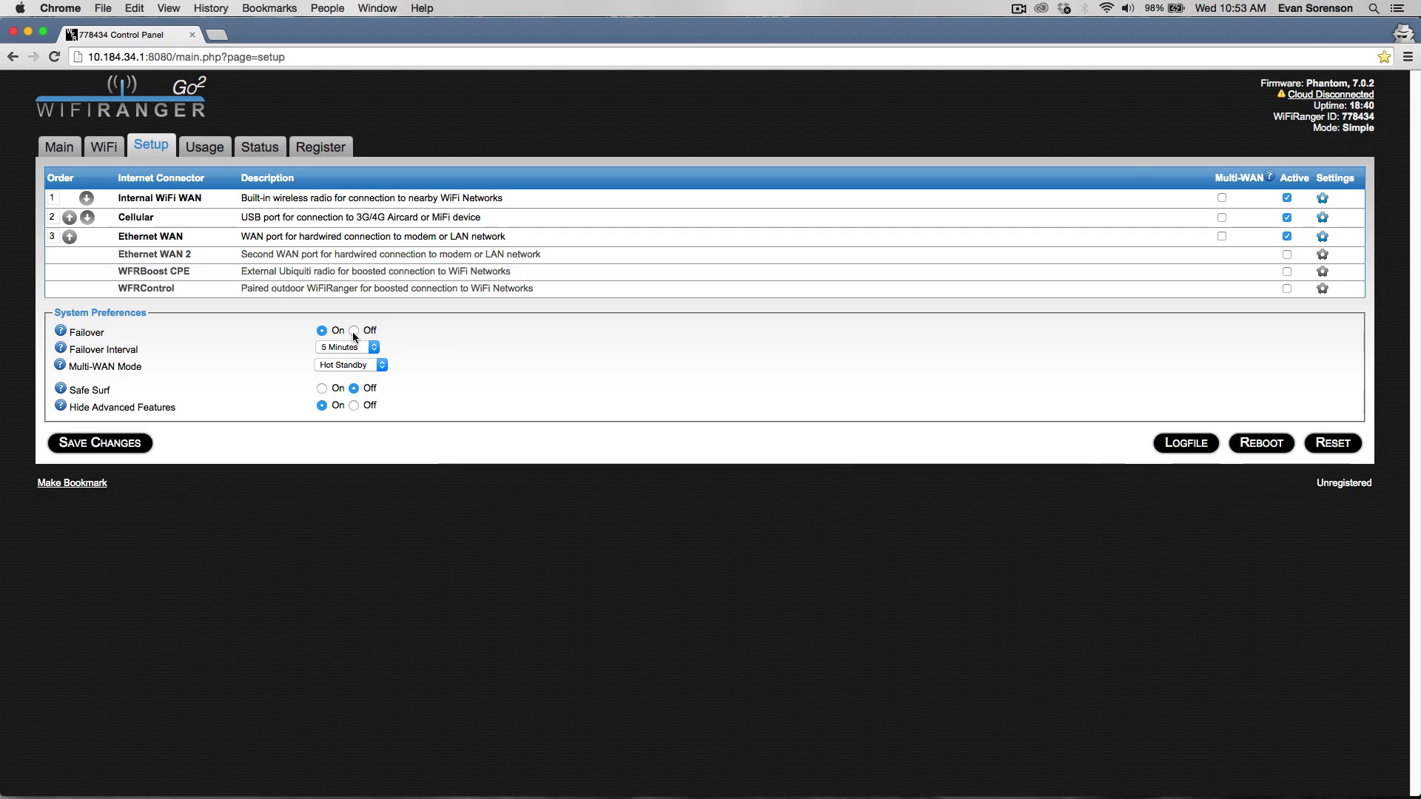
{"action": "left_click", "coordinate": [353, 406]}
Save and confirm the connector order, then briefly expand and collapse the Cellular settings.
{"action": "left_click", "coordinate": [138, 443]}
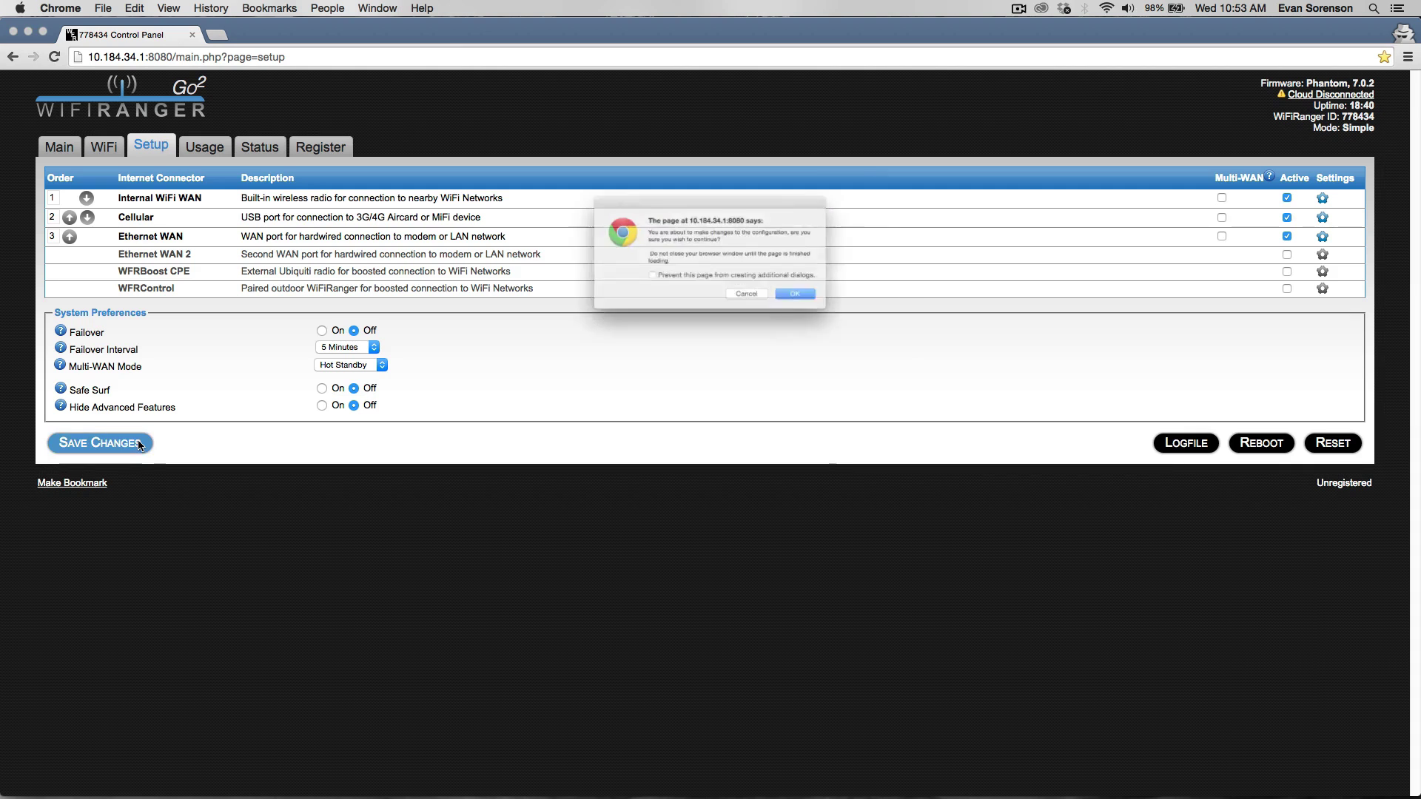
{"action": "left_click", "coordinate": [824, 310]}
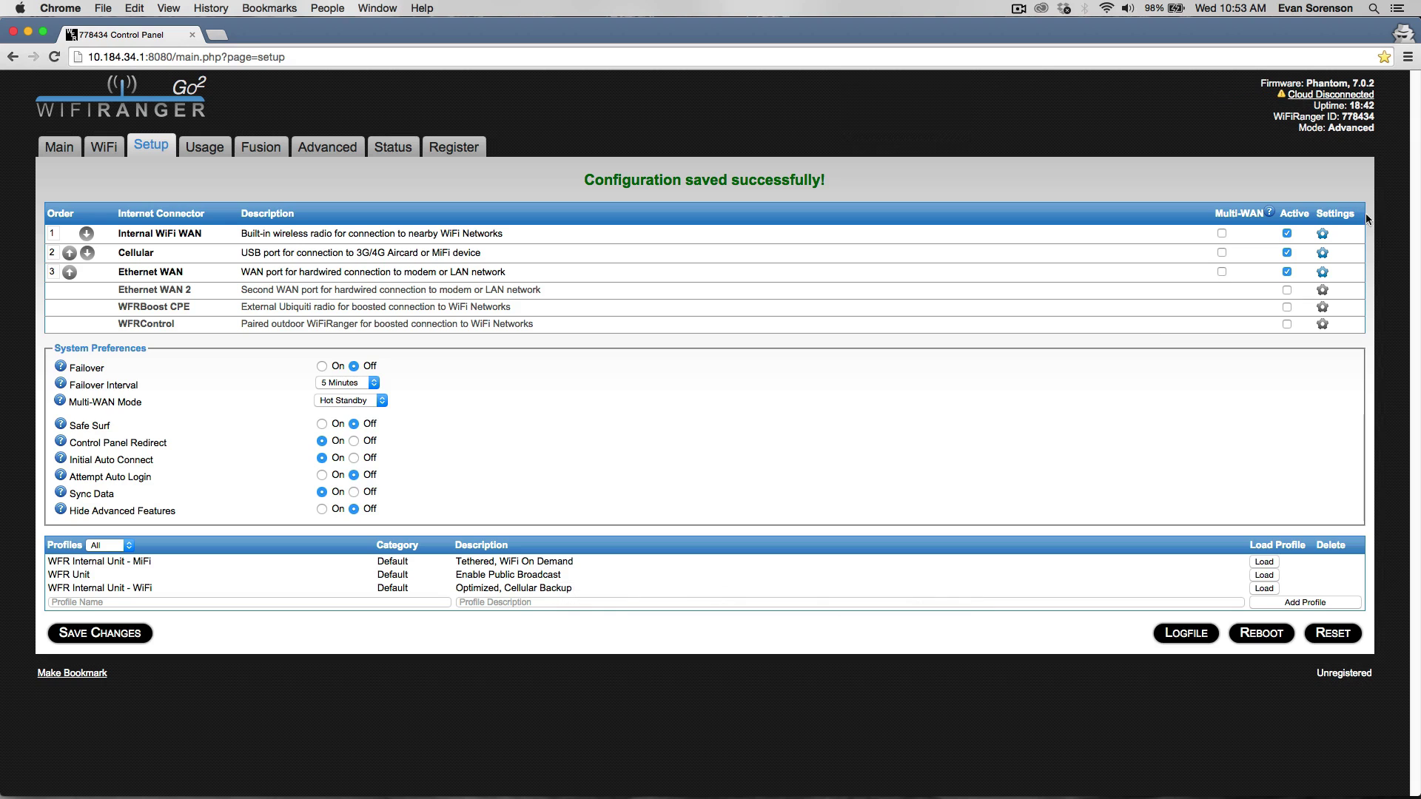
{"action": "left_click", "coordinate": [1323, 254]}
{"action": "left_click", "coordinate": [1322, 253]}
Turn Hide Advanced Features On and save the configuration to return to Simple mode.
{"action": "left_click", "coordinate": [322, 510]}
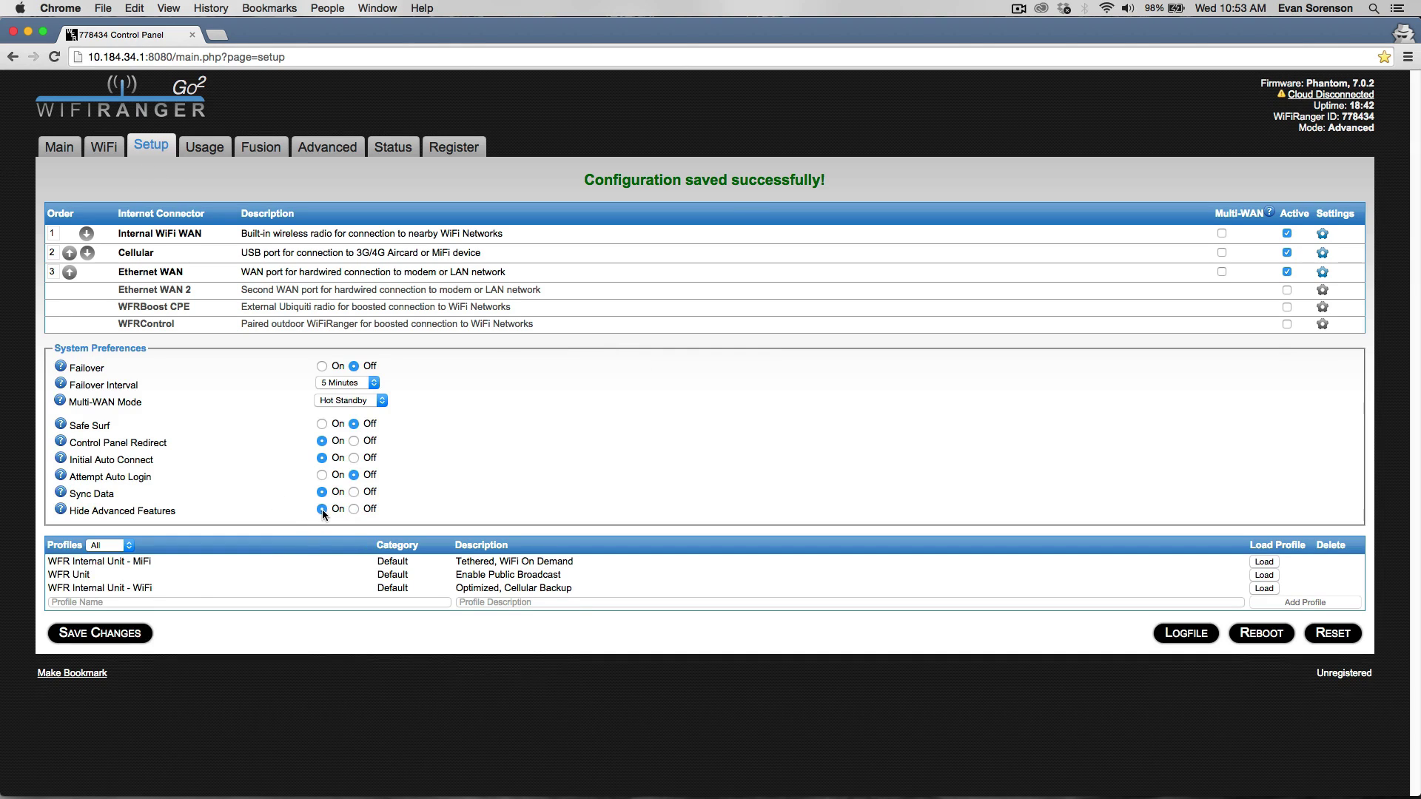
{"action": "left_click", "coordinate": [127, 631]}
{"action": "key", "text": "Return"}
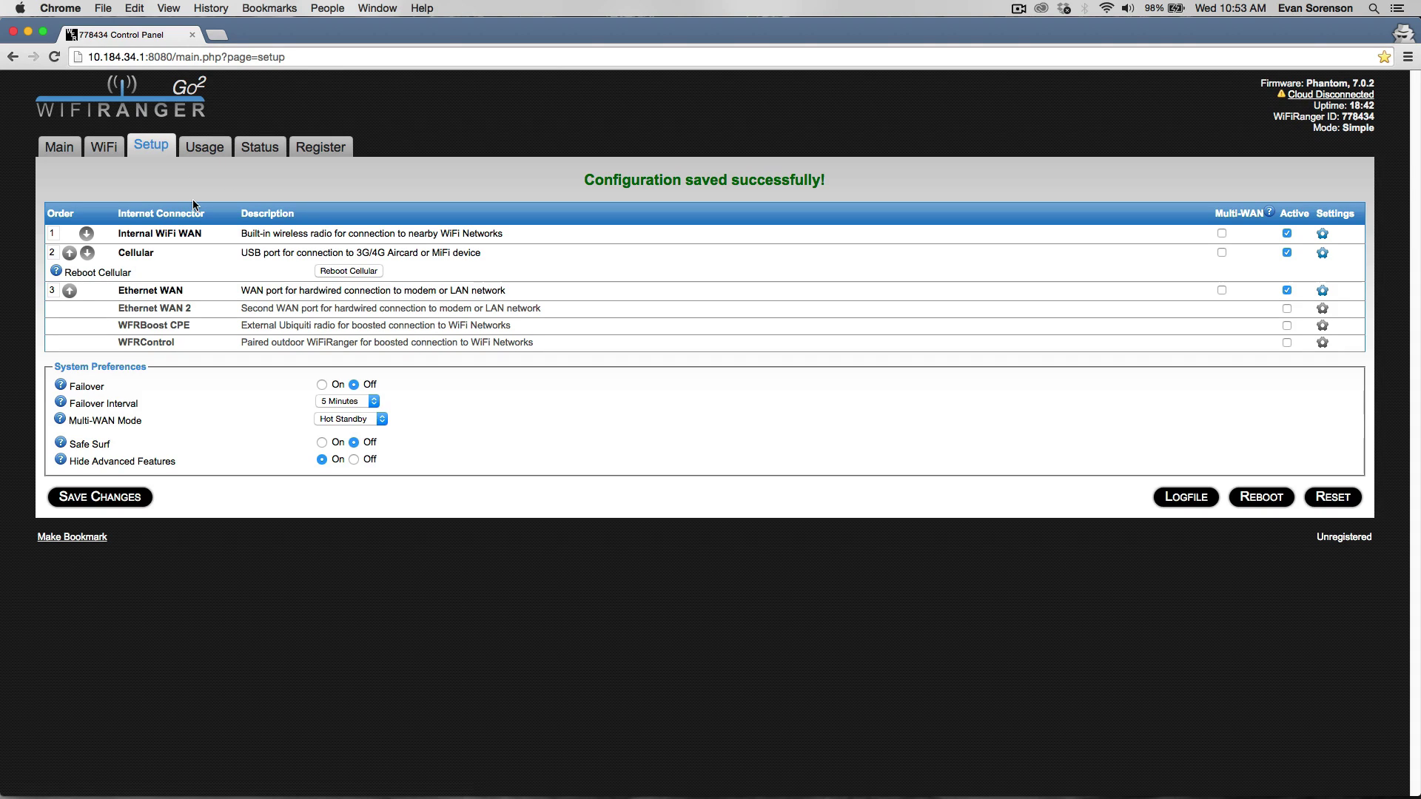
Visit the WiFi page, then return to the Main page showing the 27 nearby networks.
{"action": "left_click", "coordinate": [103, 147]}
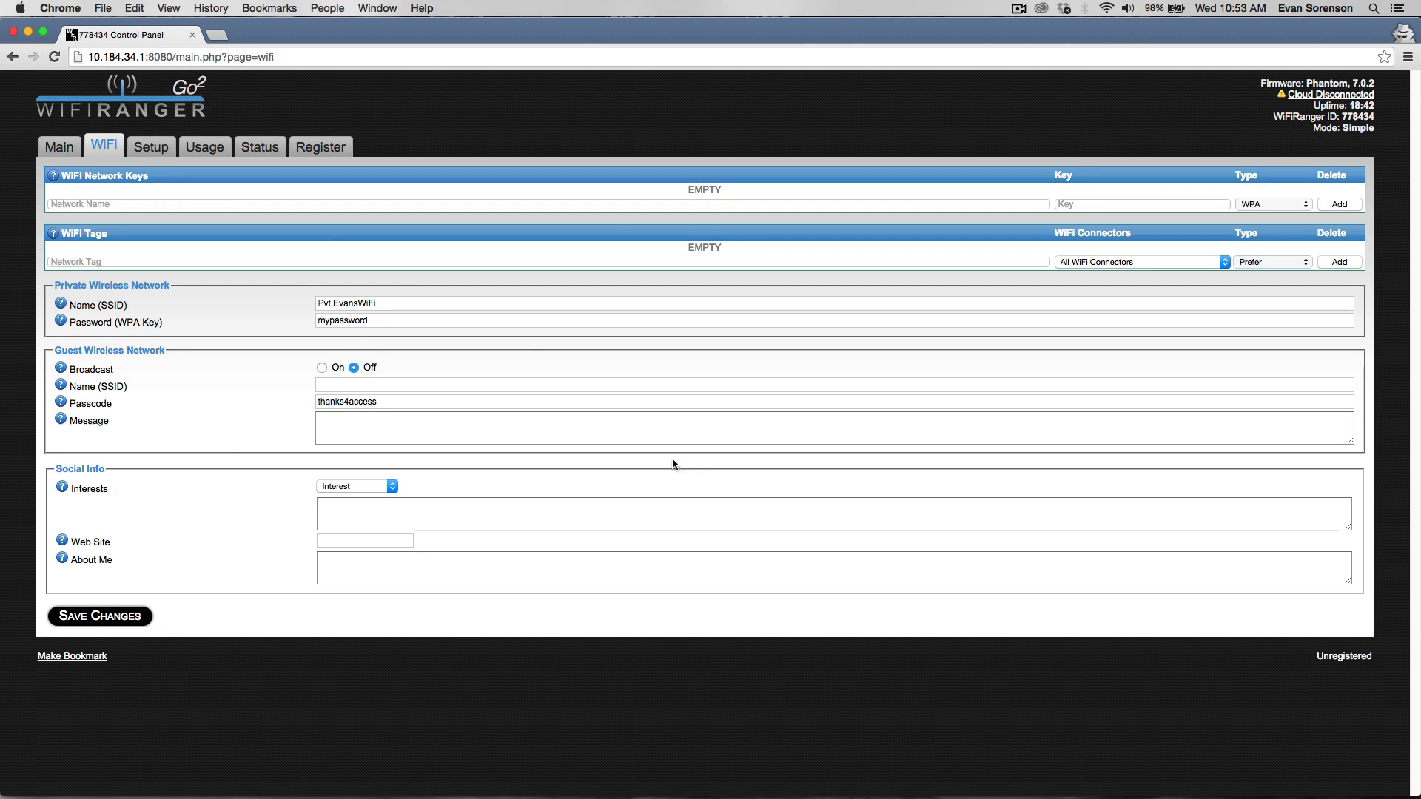
{"action": "left_click", "coordinate": [77, 152]}
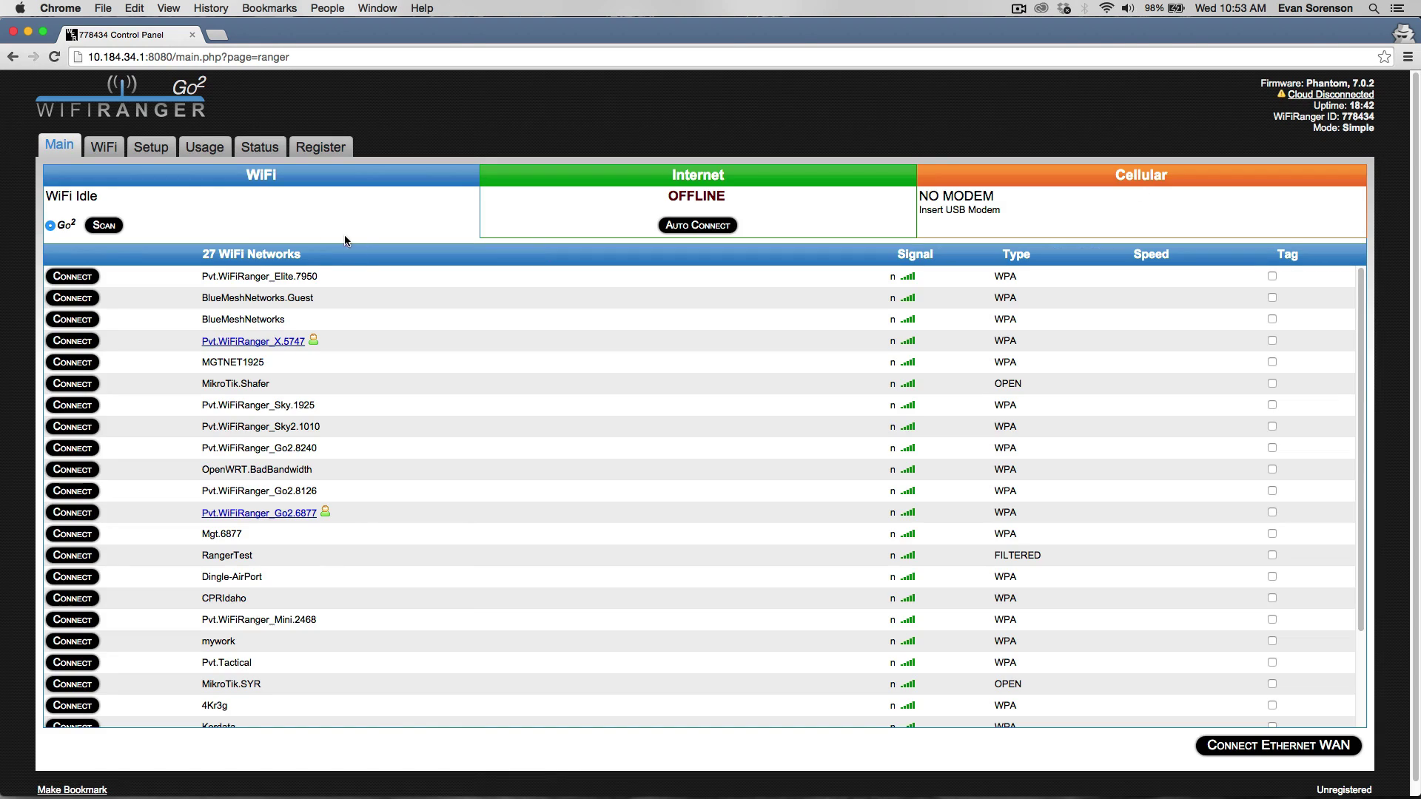